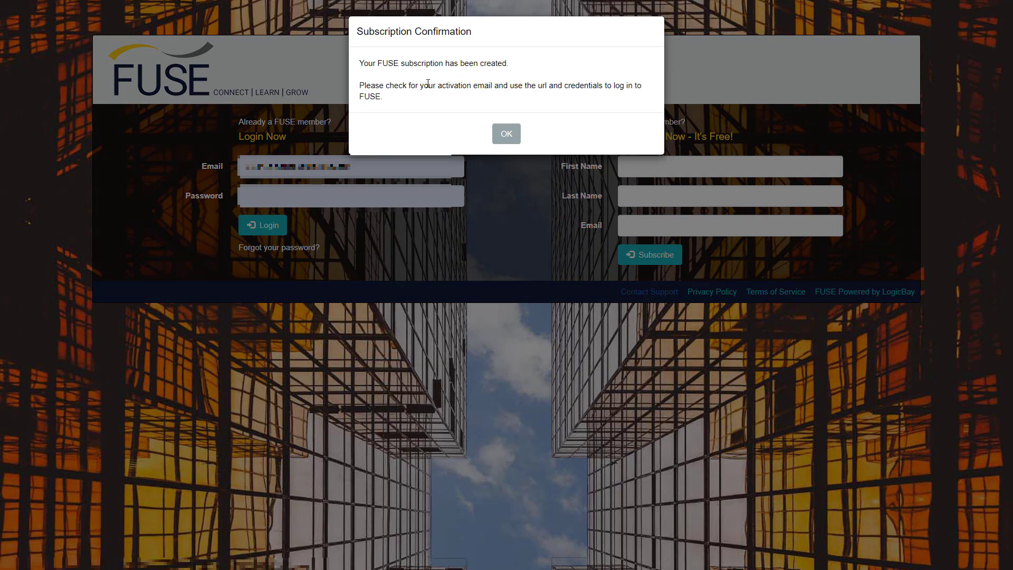
Step: Open the FUSE activation email in Gmail, follow its activation link and accept the Privacy Policy and Terms of Service
left_click(506, 134)
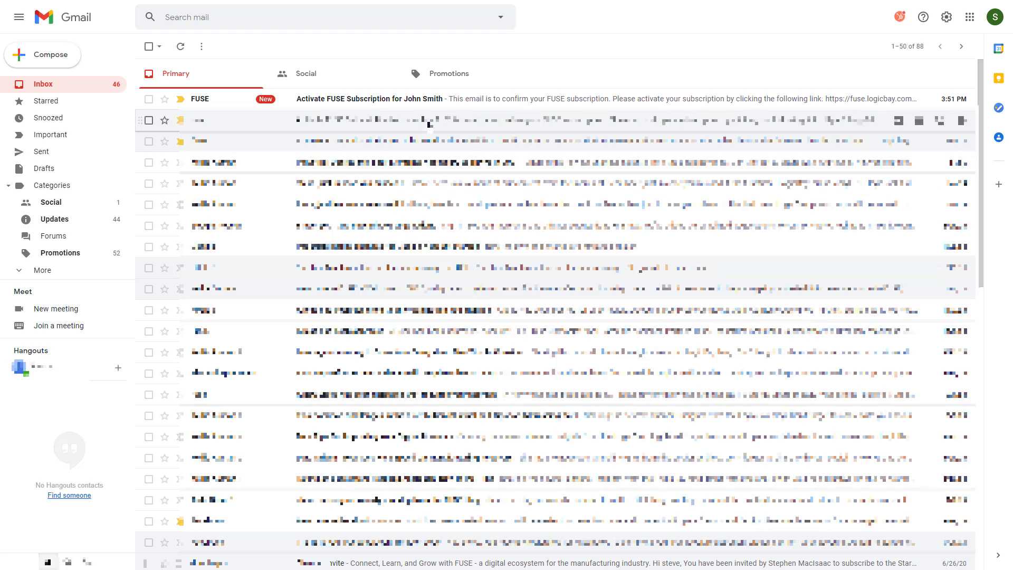
left_click(369, 101)
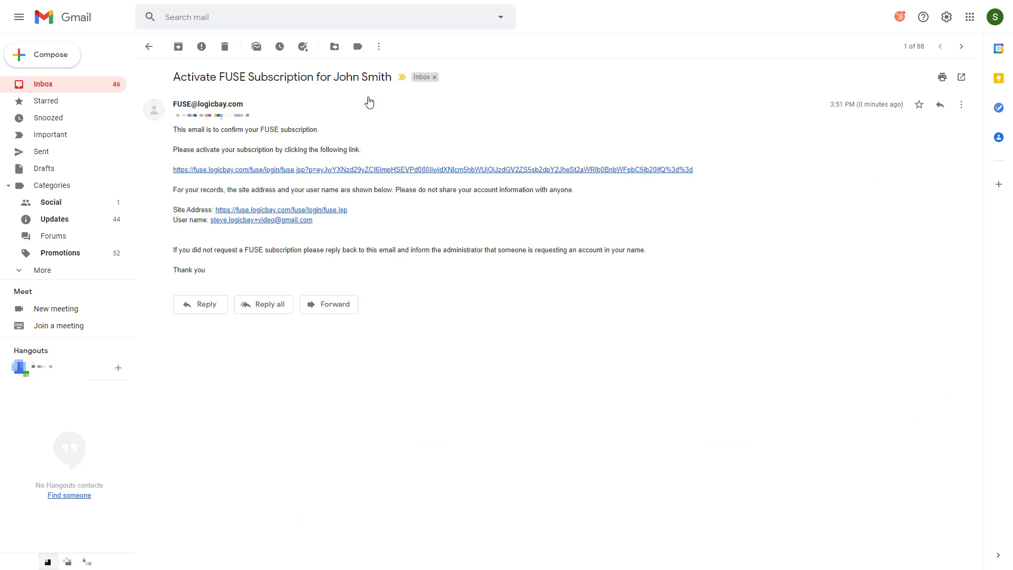
left_click(423, 169)
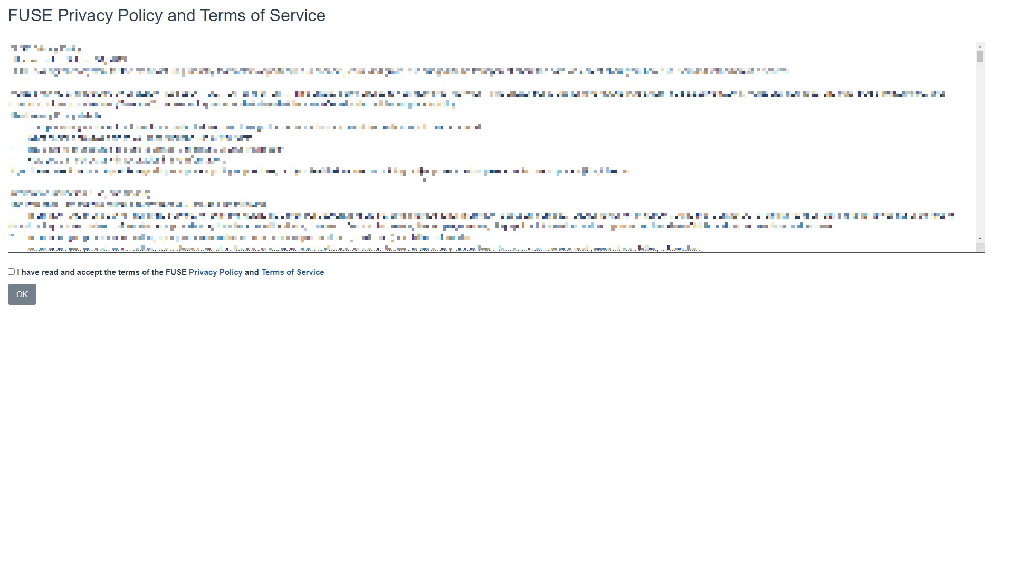
left_click(11, 272)
left_click(24, 296)
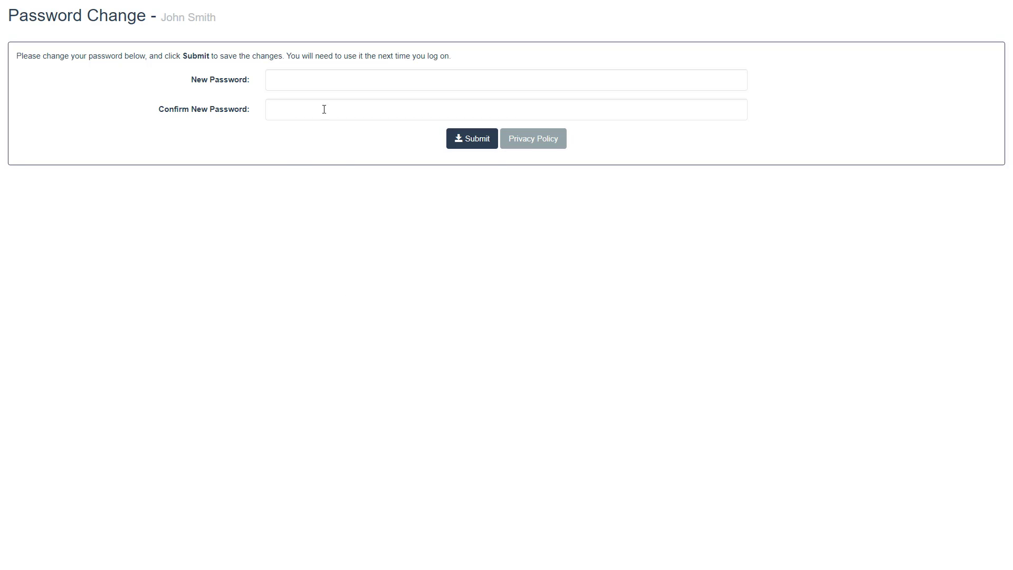
Step: Enter and confirm the new account password, submit it and acknowledge the password change
left_click(300, 80)
type("••")
key("Tab")
type("••••••••")
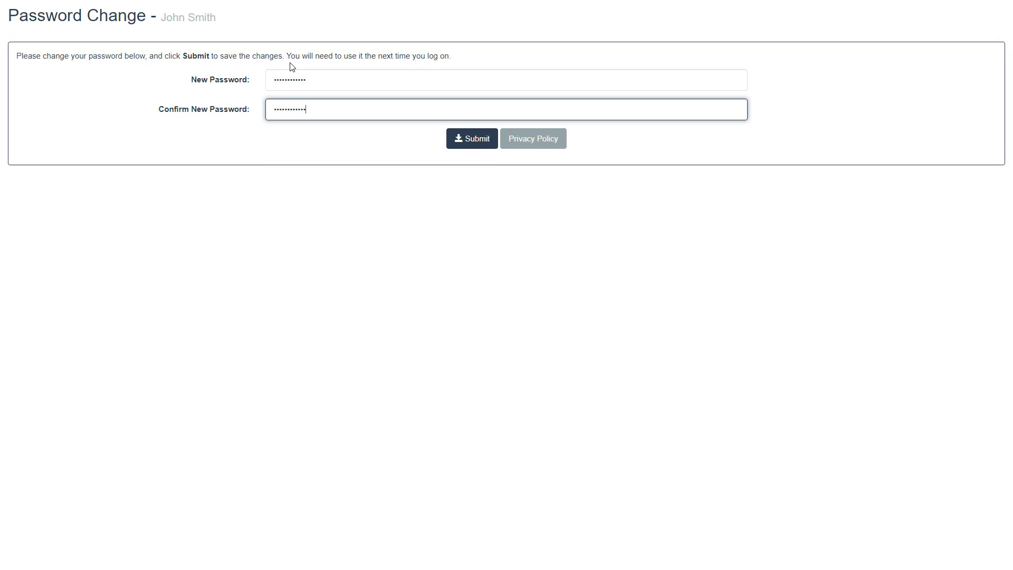
left_click(480, 141)
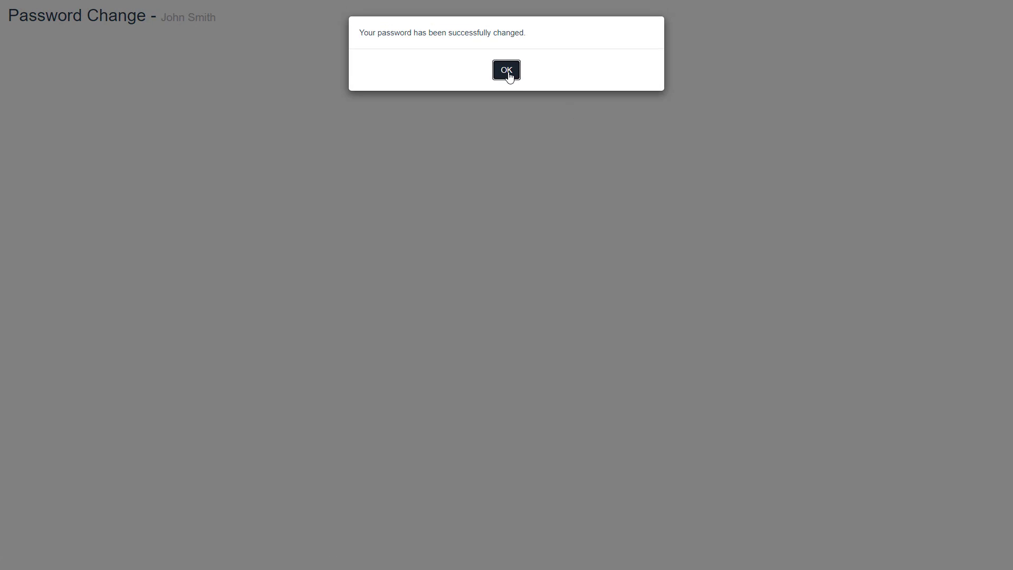
left_click(506, 70)
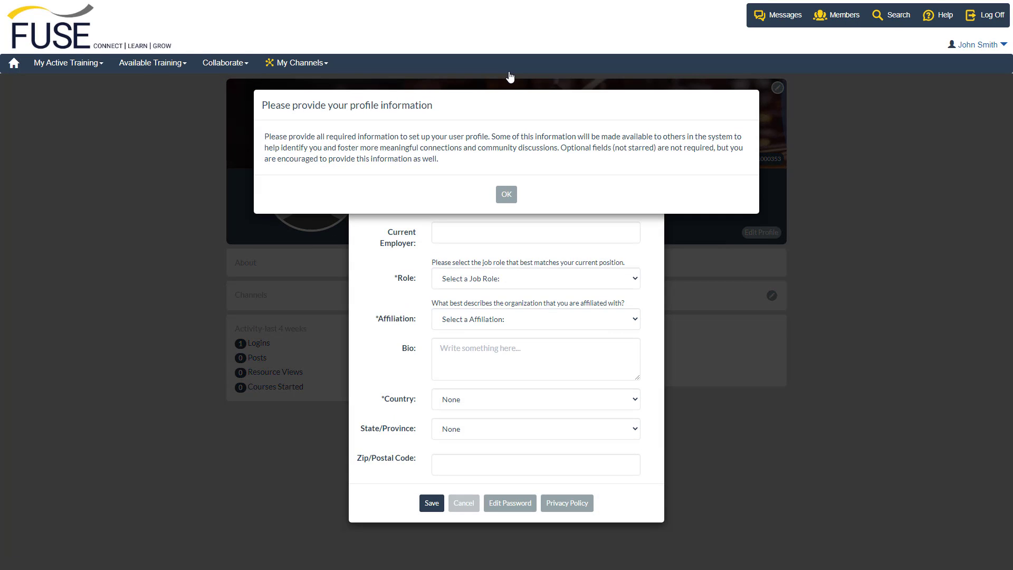
Step: Set the profile title to Plant Supervisor and the current employer to Flex Builders
left_click(507, 199)
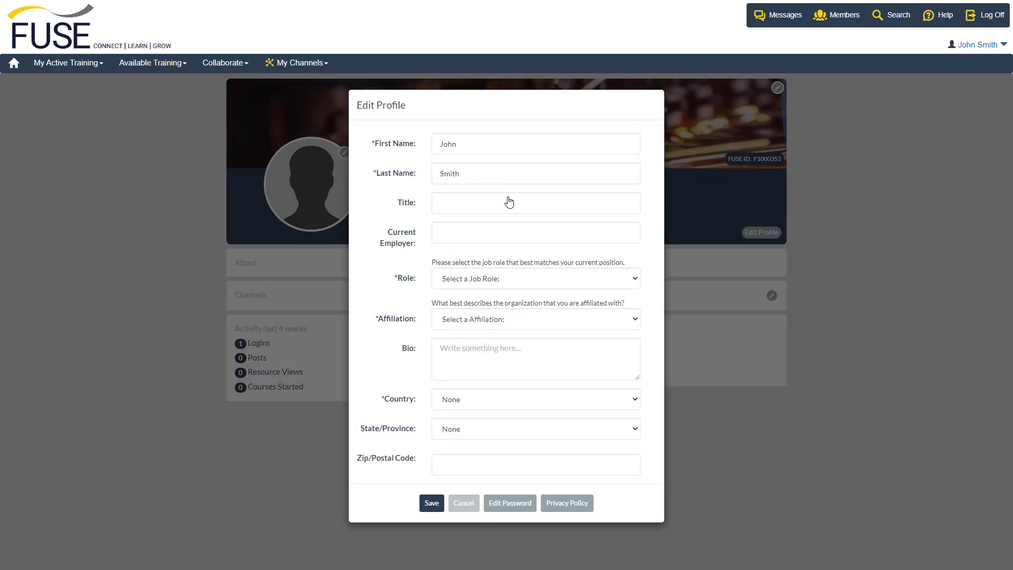
left_click(508, 201)
type("Plant Supervisor")
key("Tab")
type("Flex Builders")
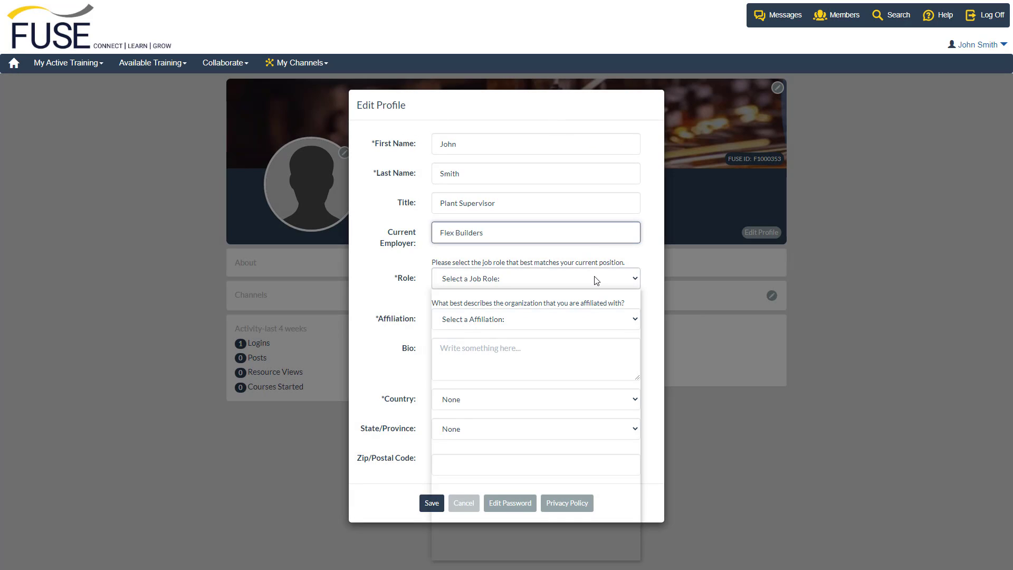
Step: Set the role to General Management, the affiliation to Manufacturer, and write the bio "Experienced Plant Supervisor looking to connect with other members in the industry."
left_click(592, 279)
left_click(518, 393)
left_click(622, 320)
left_click(514, 423)
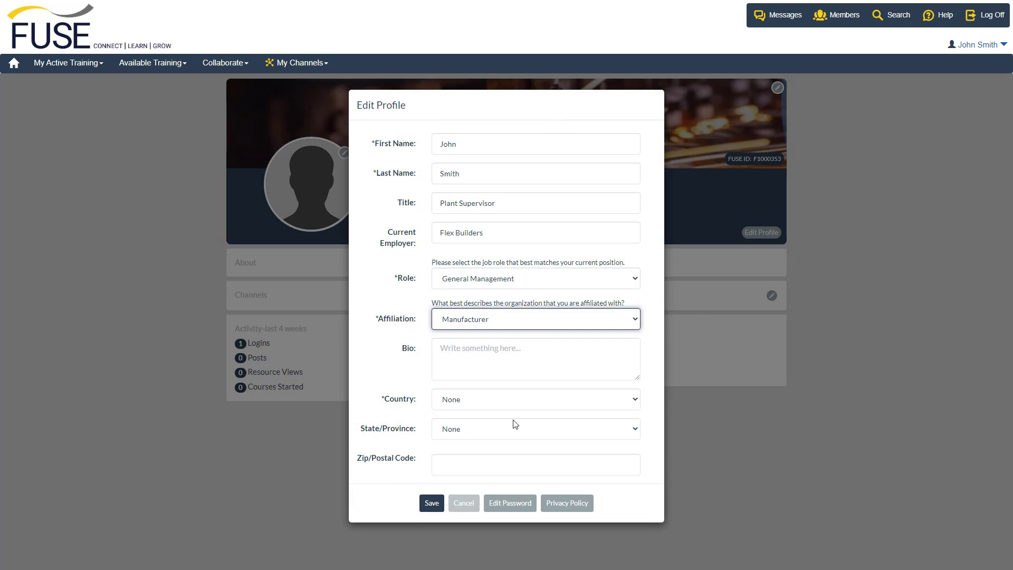
key("Tab")
type("Experienced Plant Supervisor looking to connect with other members in the industry.")
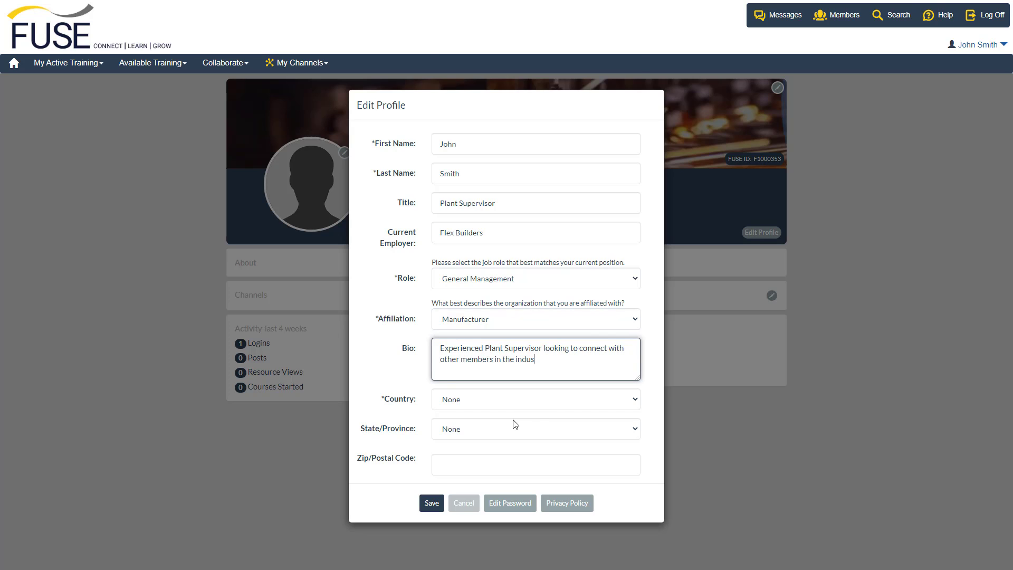
Step: Set the country to United States and the state to Delaware, fill in the zip/postal code, and save the profile
left_click(538, 409)
left_click(527, 76)
left_click(572, 437)
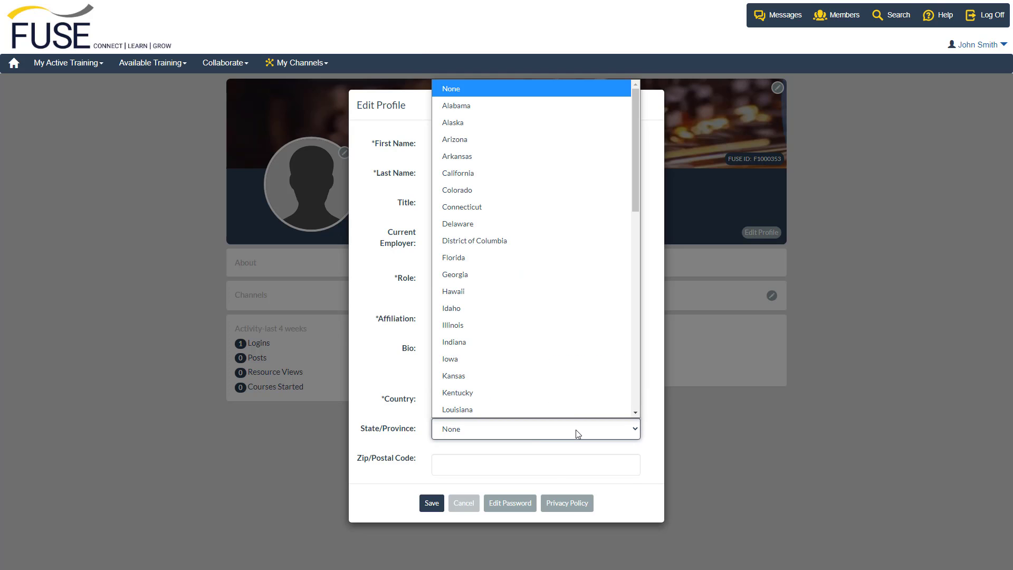
left_click(519, 224)
key("Tab")
type("12345")
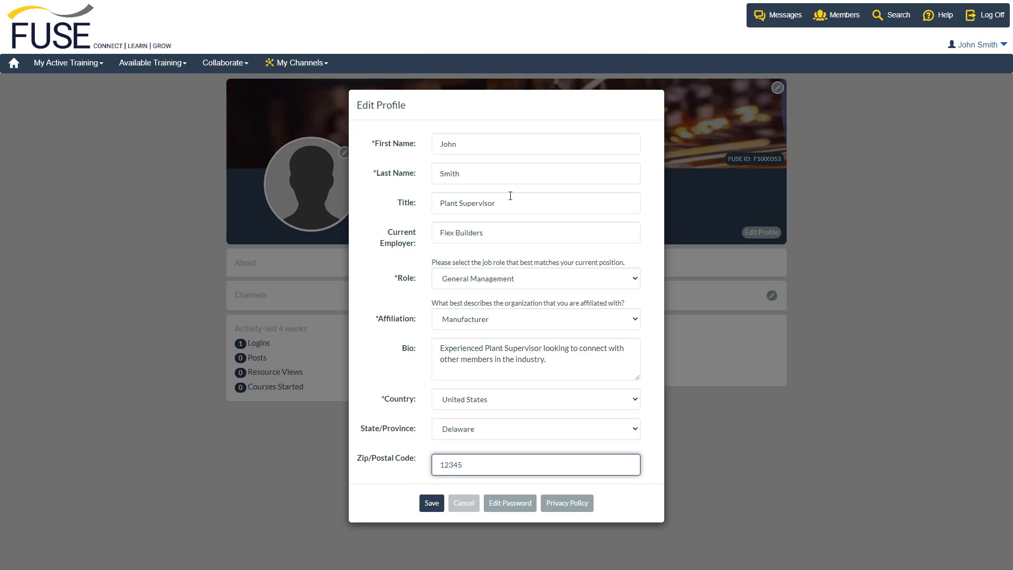
left_click(431, 502)
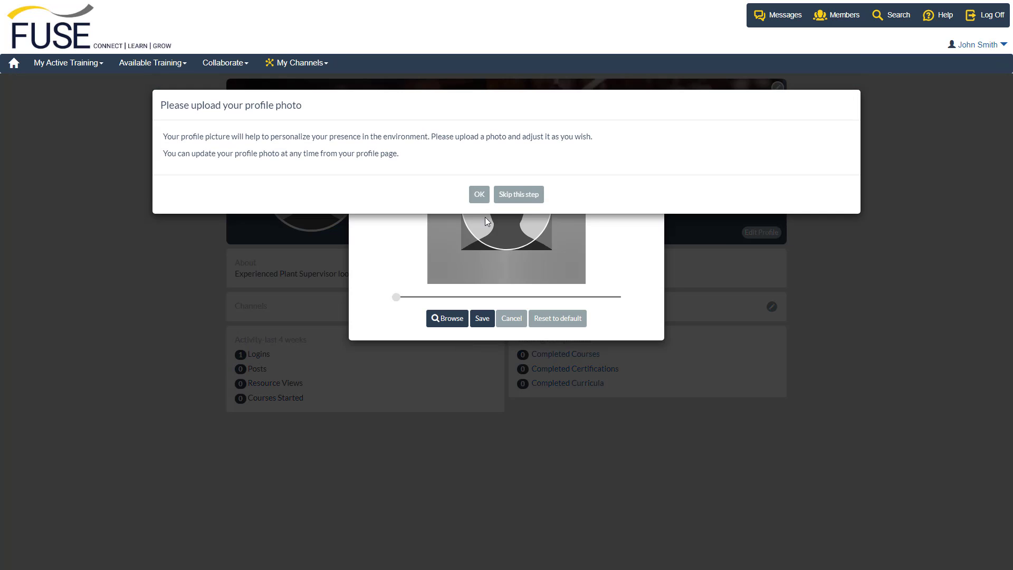
Step: Upload a portrait photo of a man as the profile image and save it
left_click(479, 194)
left_click(447, 318)
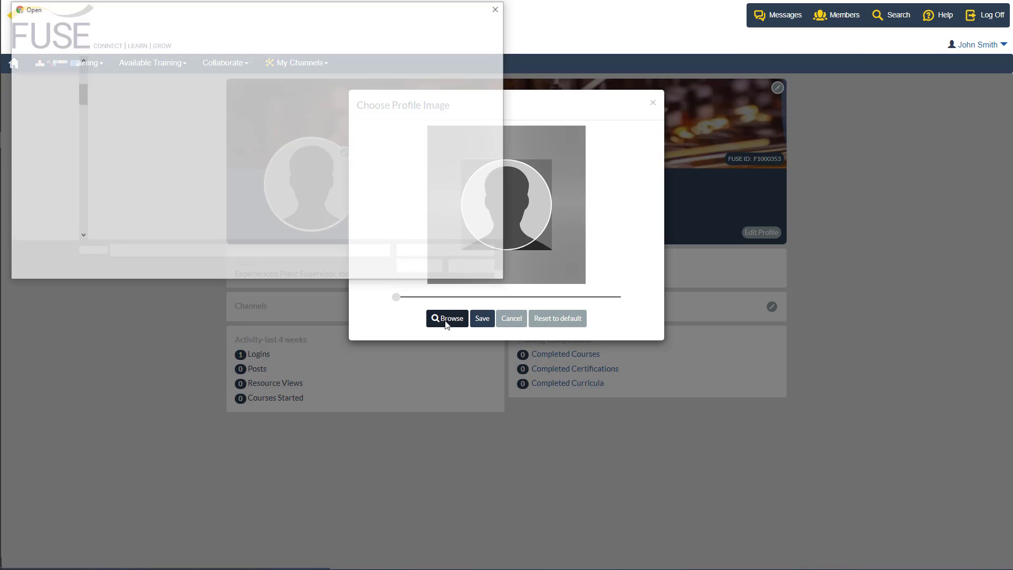
left_click(187, 98)
left_click(421, 267)
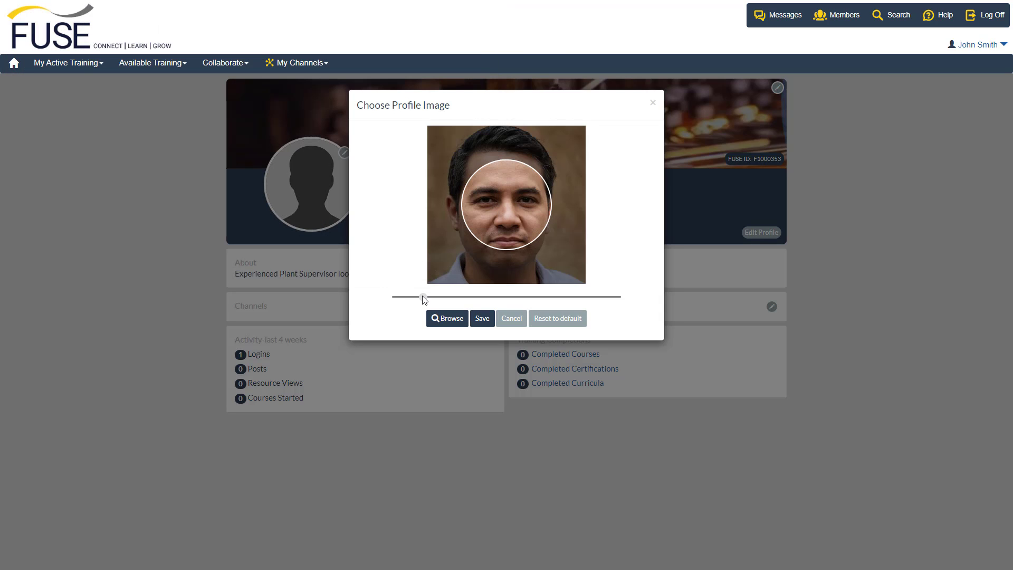
left_click(482, 318)
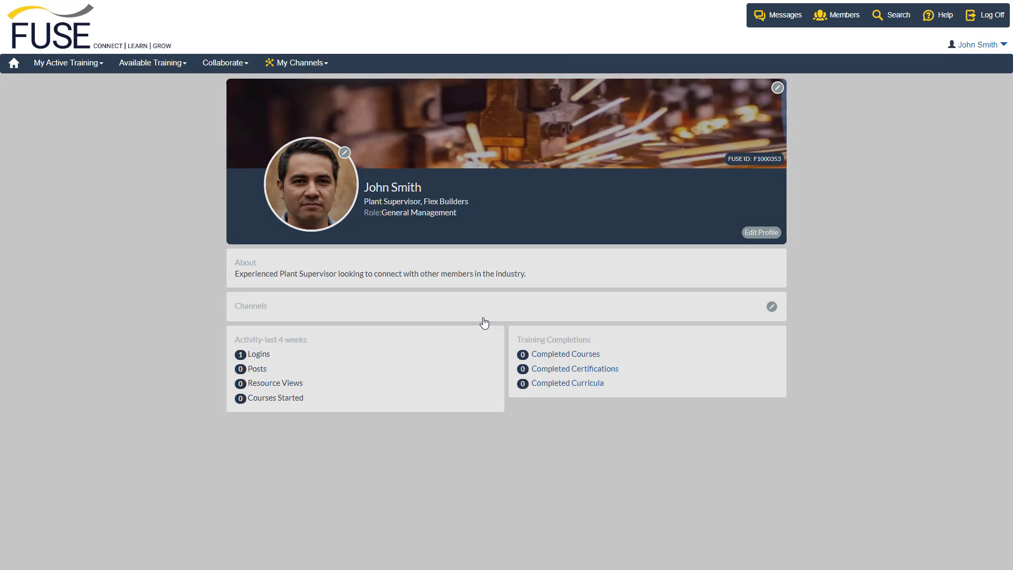
Step: Upload the orange construction-site silhouette as the profile background image, zoom it out fully and save it
left_click(479, 194)
left_click(448, 318)
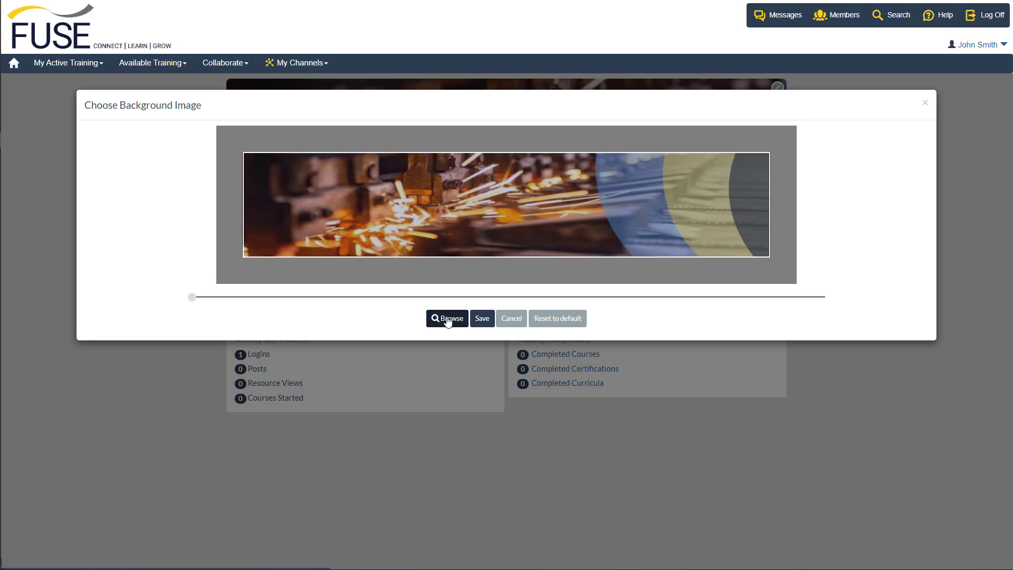
left_click(240, 92)
left_click(420, 267)
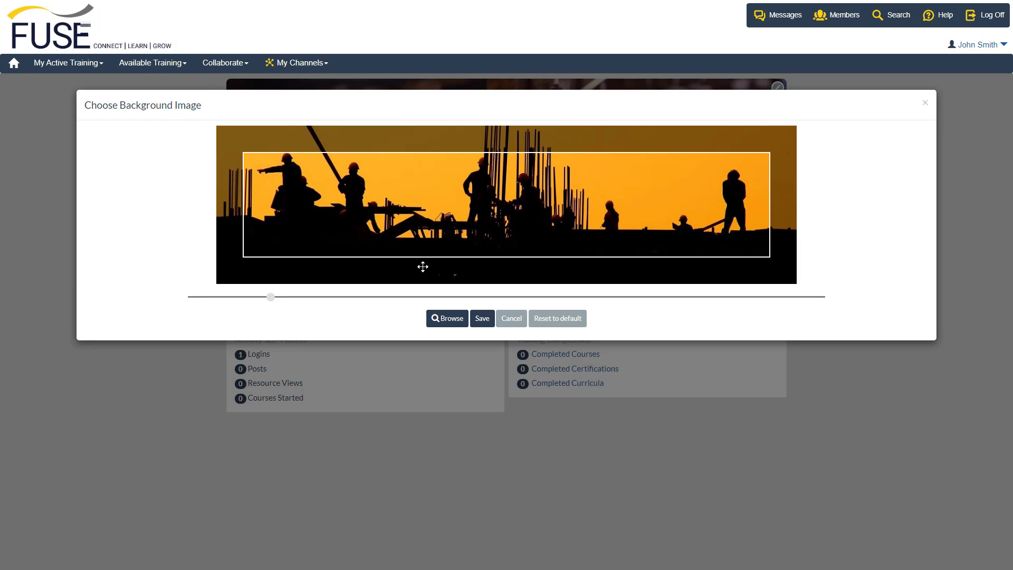
left_click_drag(271, 300, 174, 289)
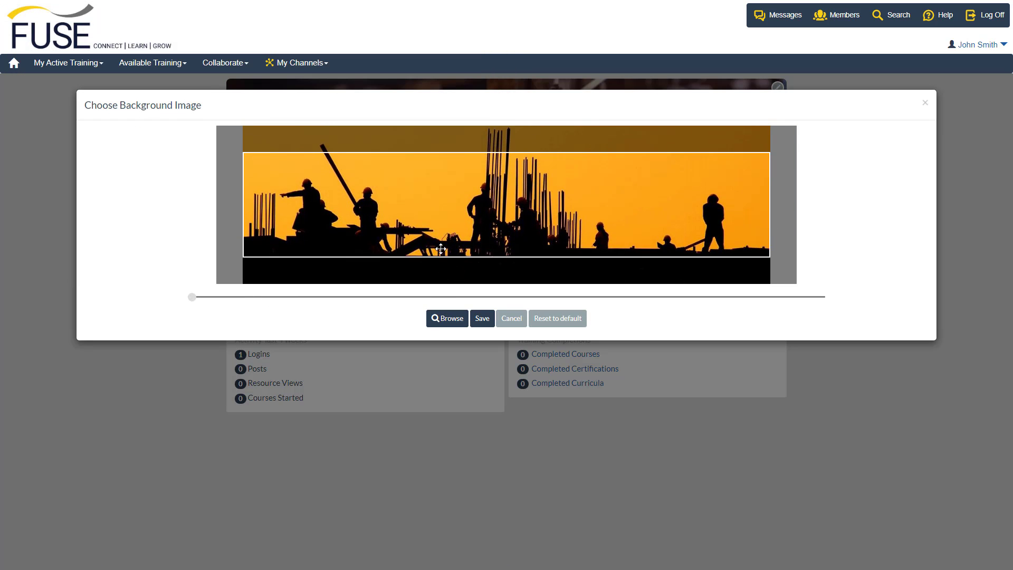
left_click(485, 323)
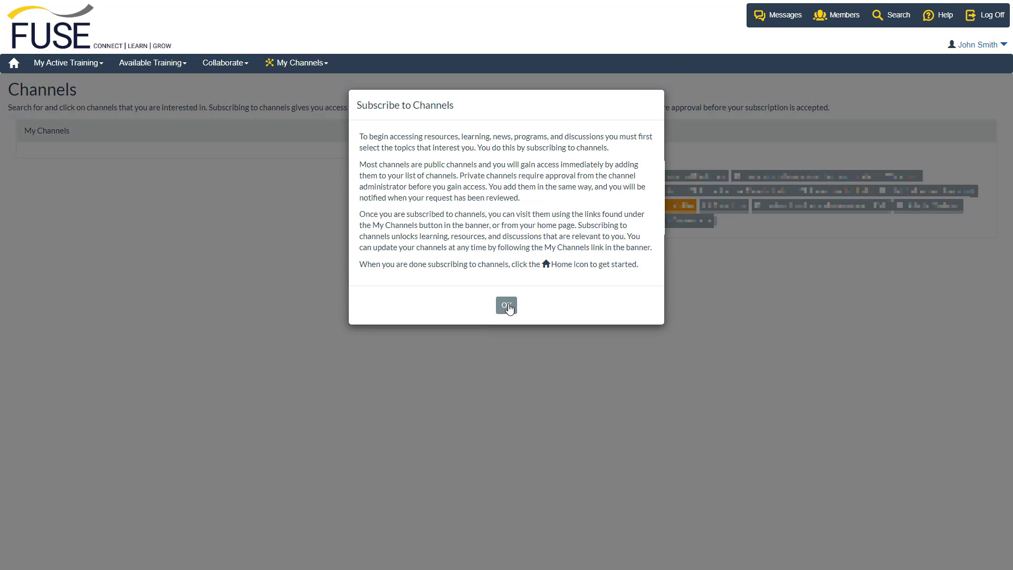
Step: Subscribe to the Ecosystems for Manufacturing and Partner Relationship Management [PRM] channels, and open the Ecosystems for Manufacturing channel from the home page
left_click(506, 306)
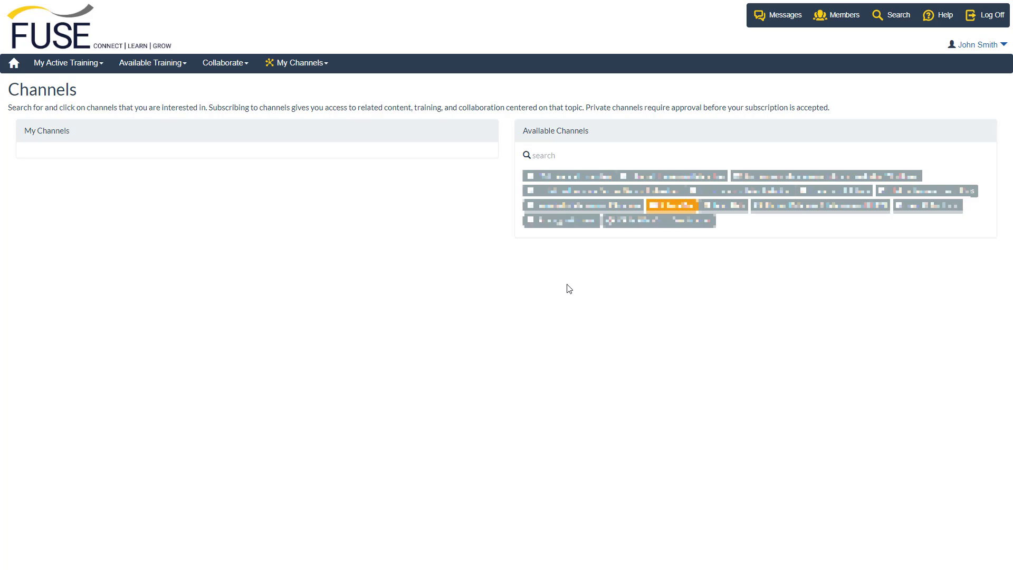
left_click(740, 195)
left_click(799, 211)
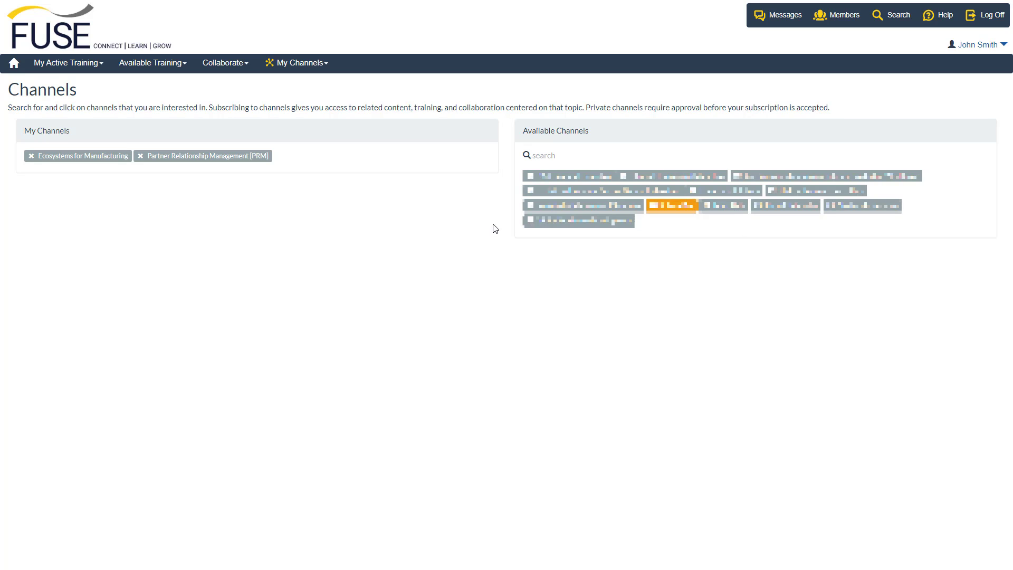
left_click(13, 68)
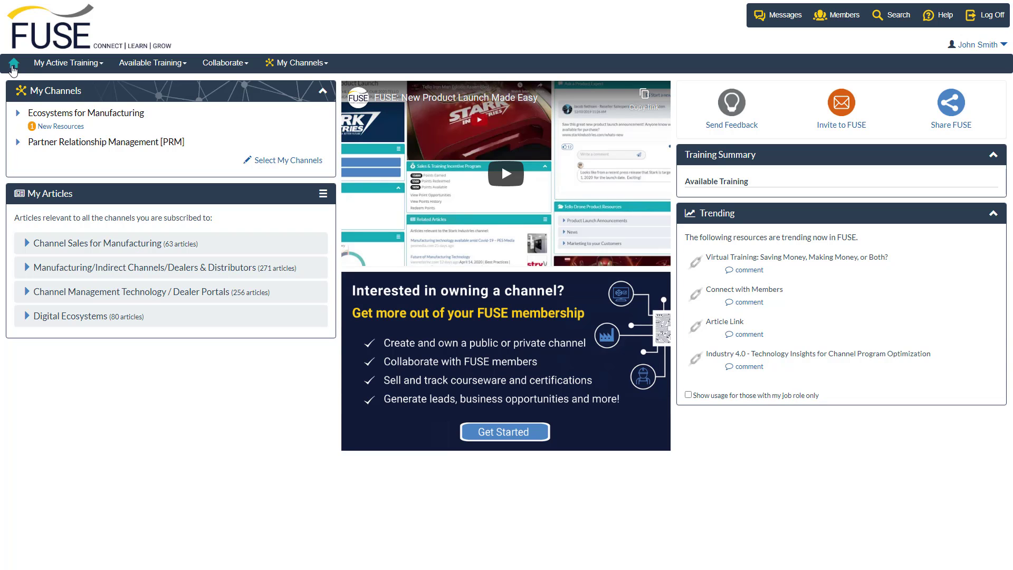
left_click(115, 114)
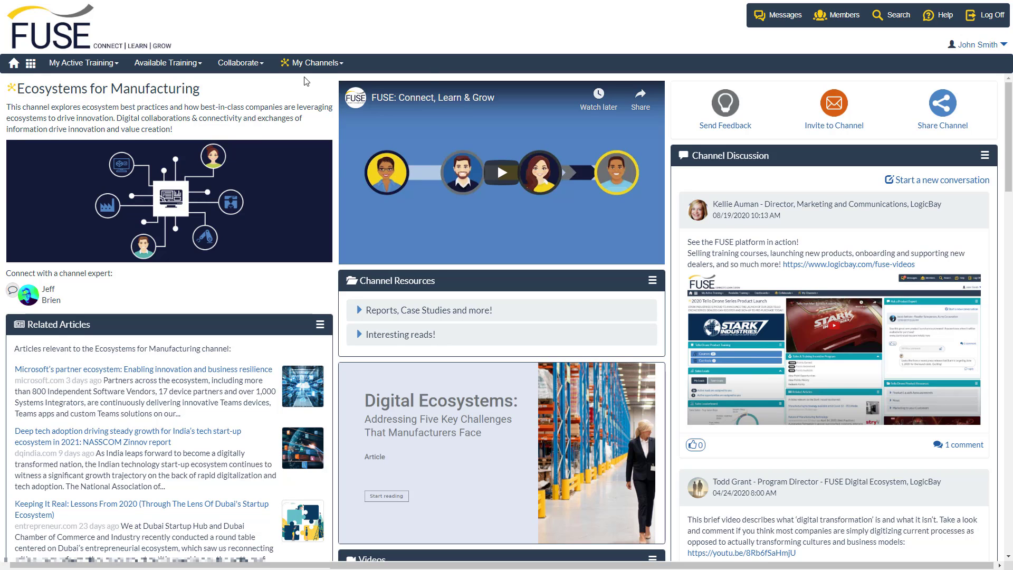
Step: Request a new channel, start the 30-day free trial of the Channel Ownership Subscription and agree to its terms of service
left_click(323, 71)
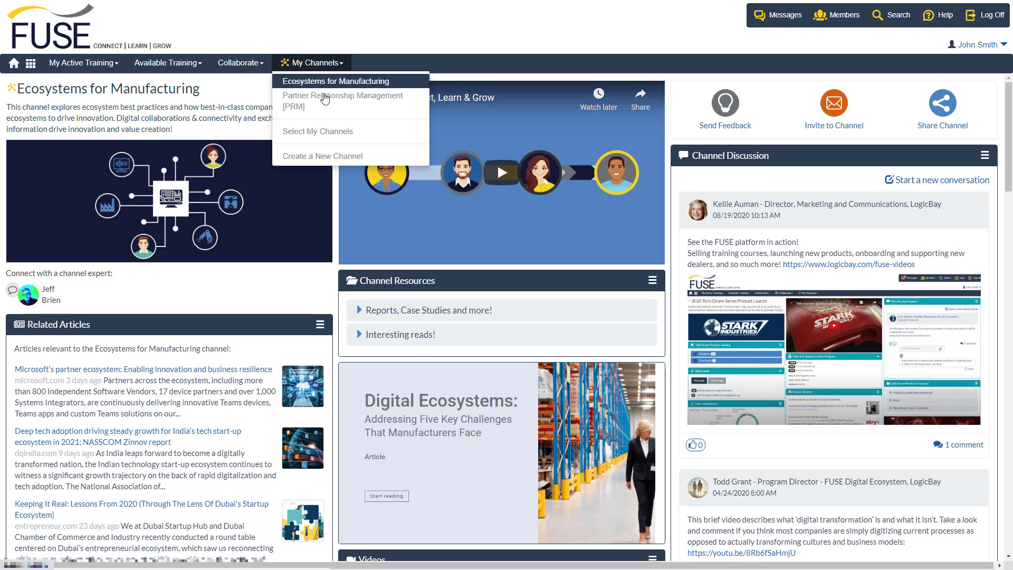
left_click(343, 160)
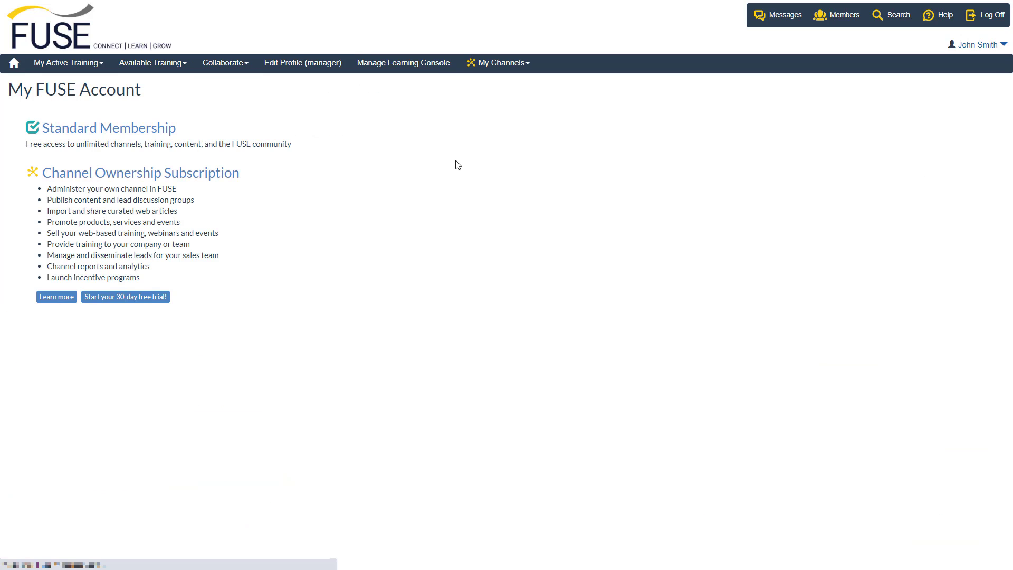
left_click(128, 298)
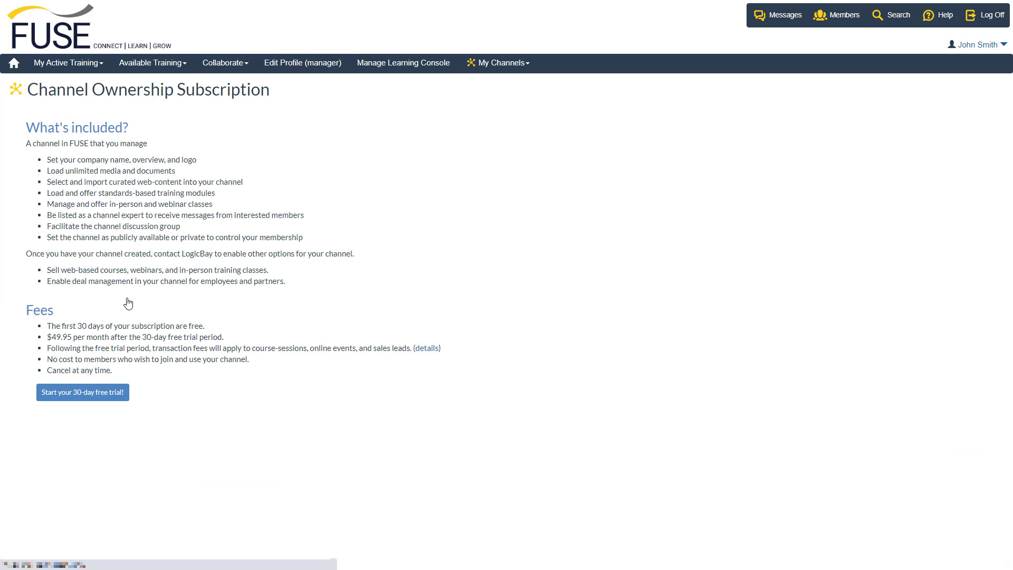
left_click(76, 393)
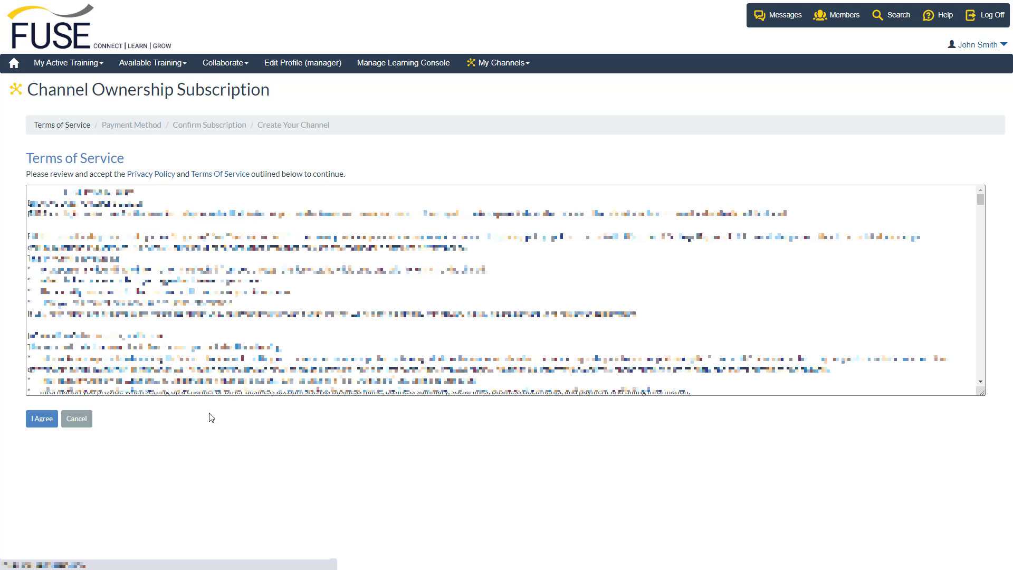
left_click(42, 417)
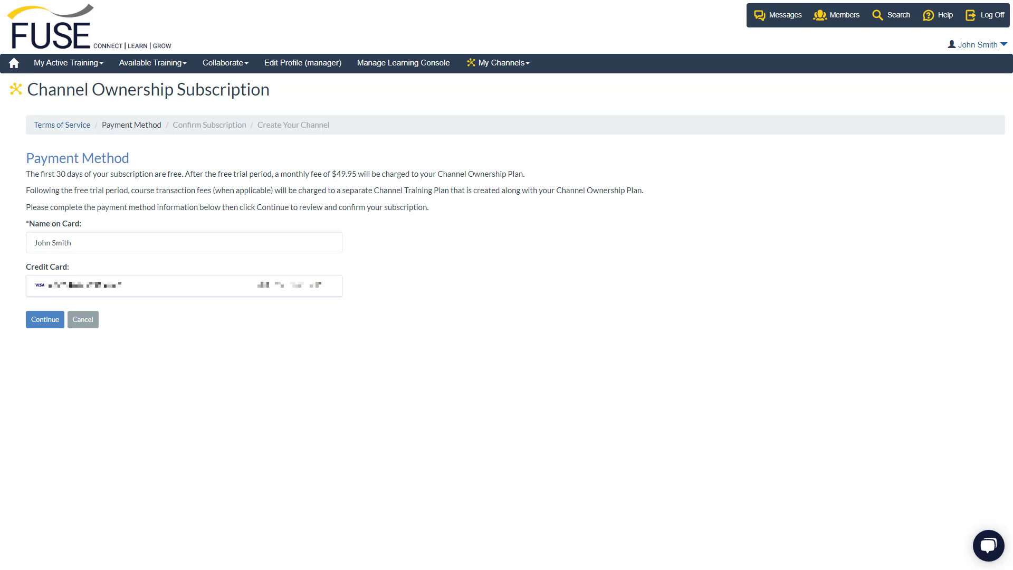
Step: Complete the credit card details for the payment method and confirm the Channel Ownership Subscription
type("24242")
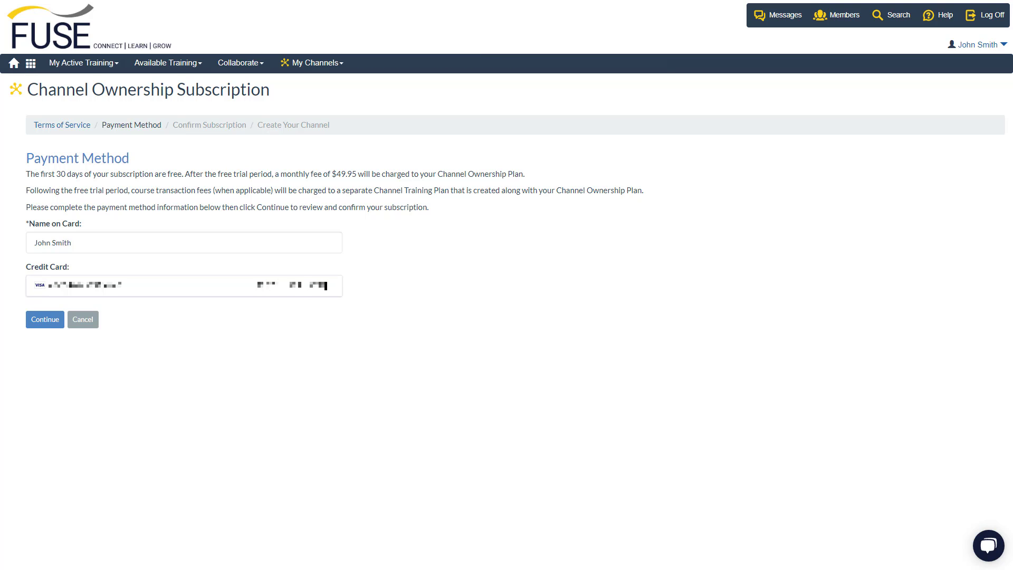
left_click(50, 323)
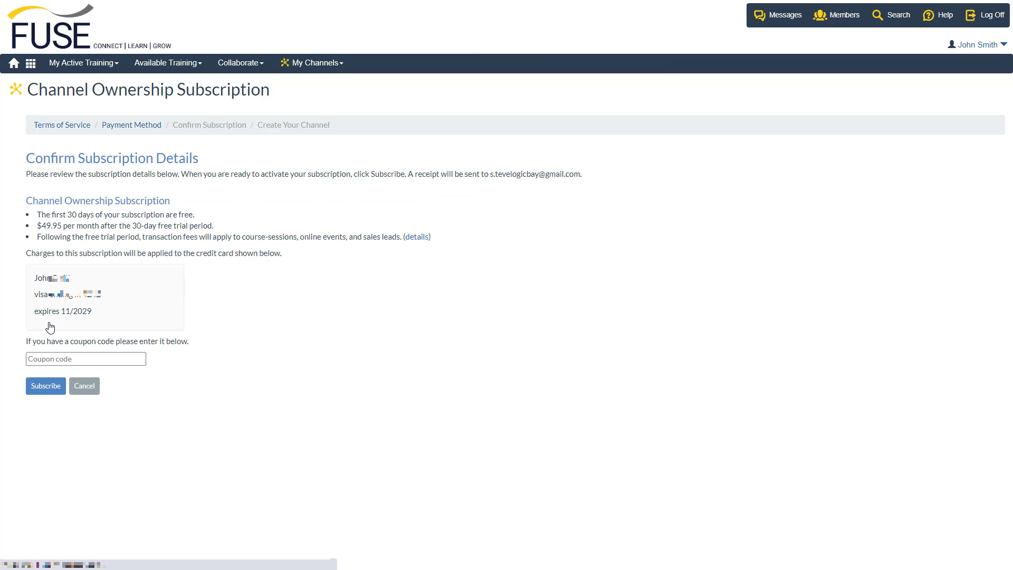
left_click(50, 388)
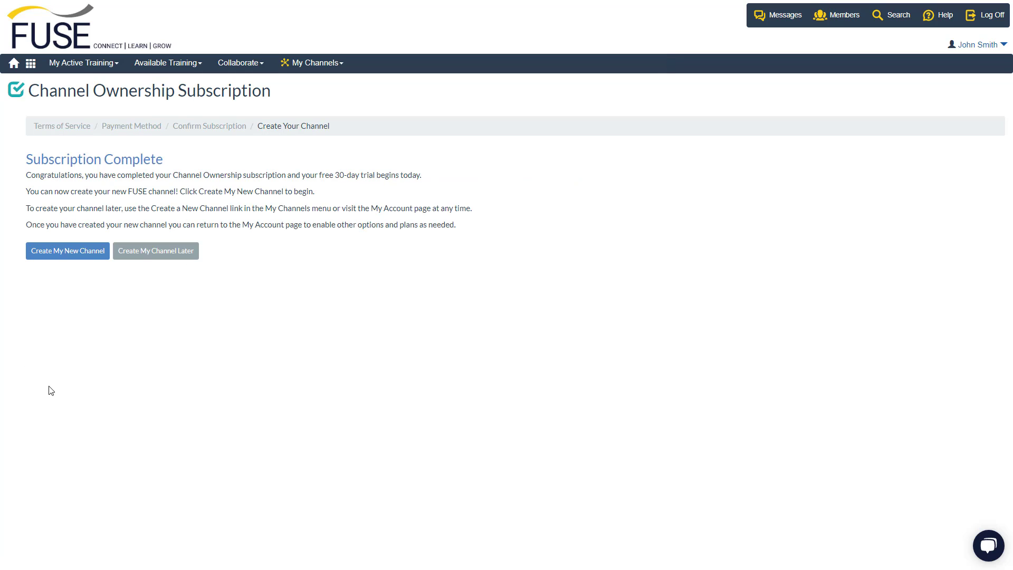
Step: Start creating the new channel and name it Flex Builders
left_click(56, 253)
type("F")
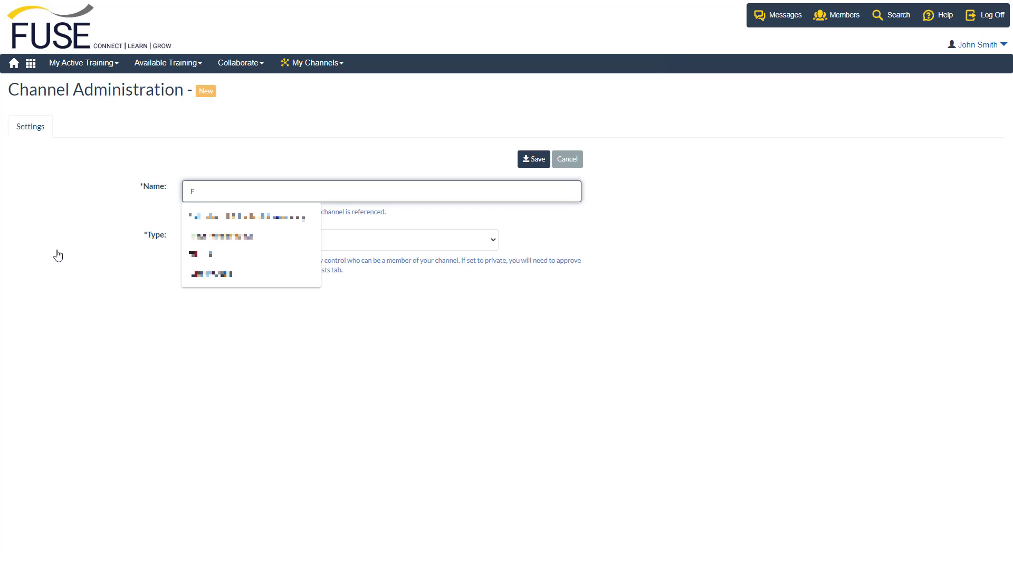
type("lex Builders")
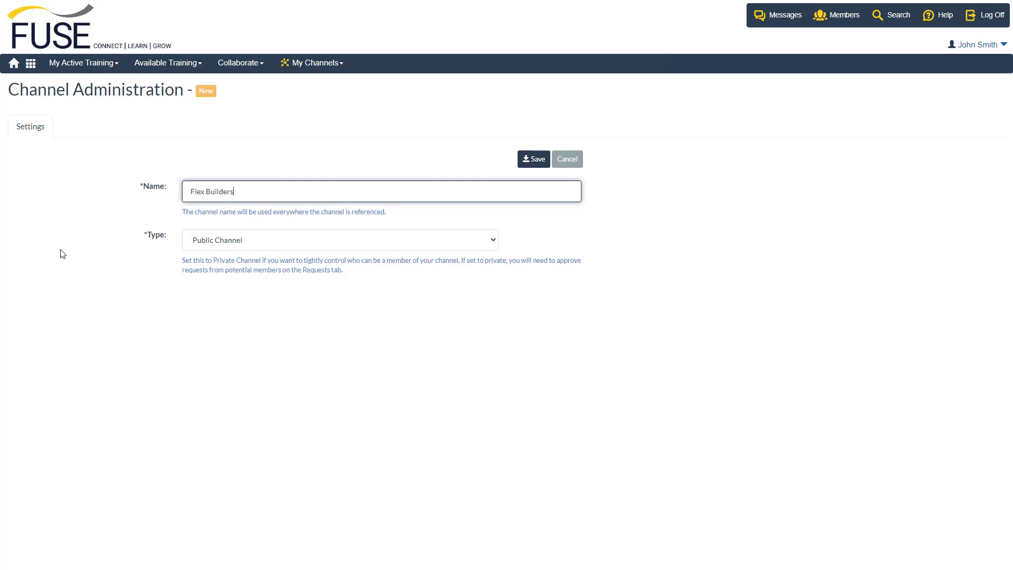
Step: Save the new public channel Flex Builders and open its channel administration from the channel home page
left_click(524, 158)
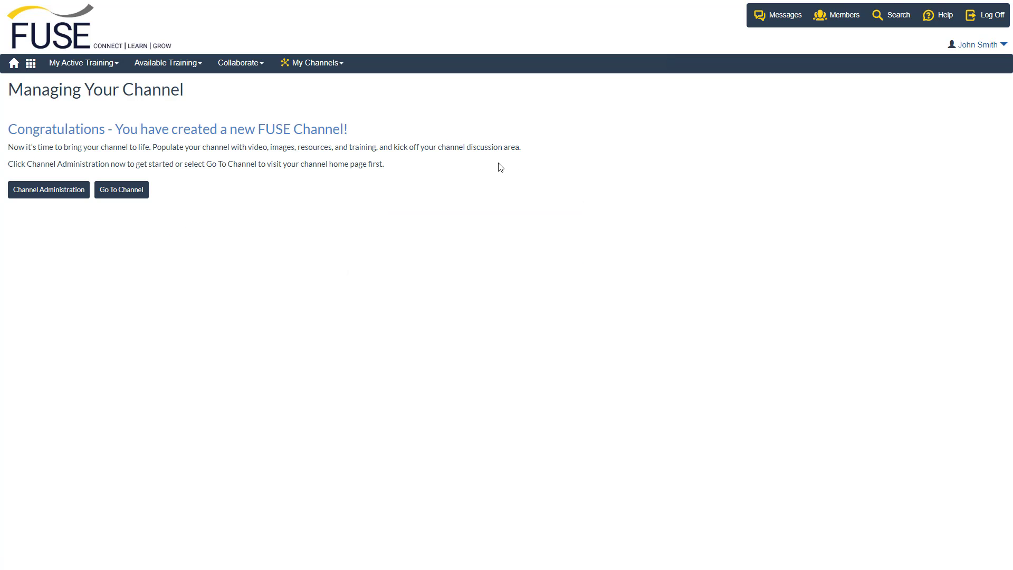
left_click(135, 194)
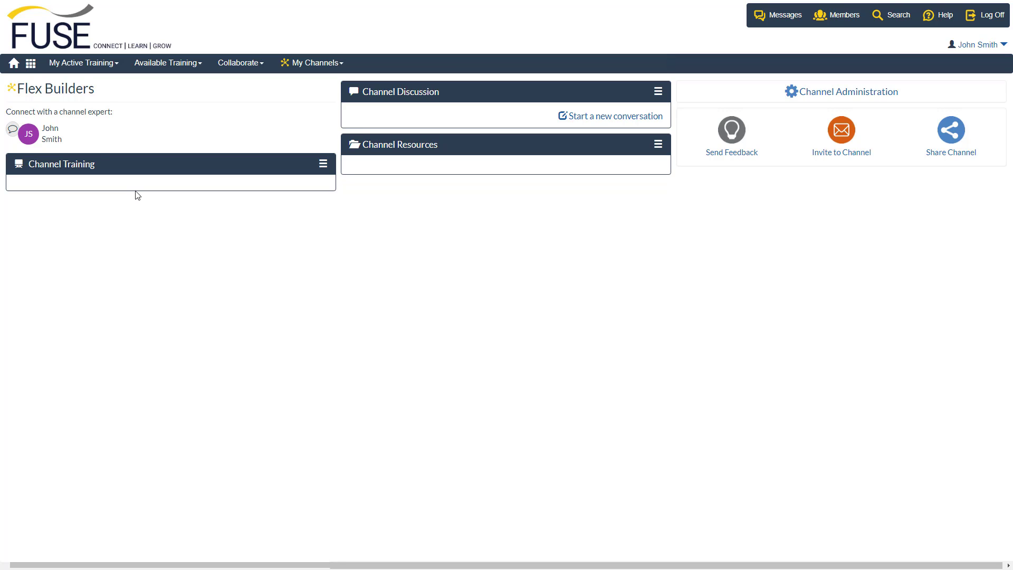
left_click(858, 95)
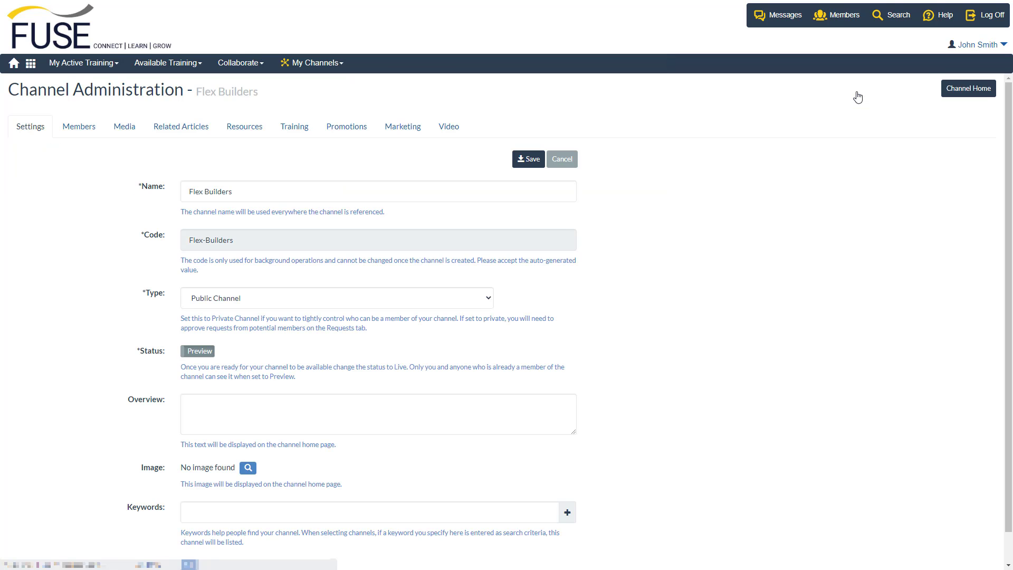
Step: Write the channel overview, introducing Flex Builders as an American based, international construction company recognized for large, complex projects, innovation and embracing emerging technologies
left_click(195, 408)
type("Flex Builders is an American based, international construction company and")
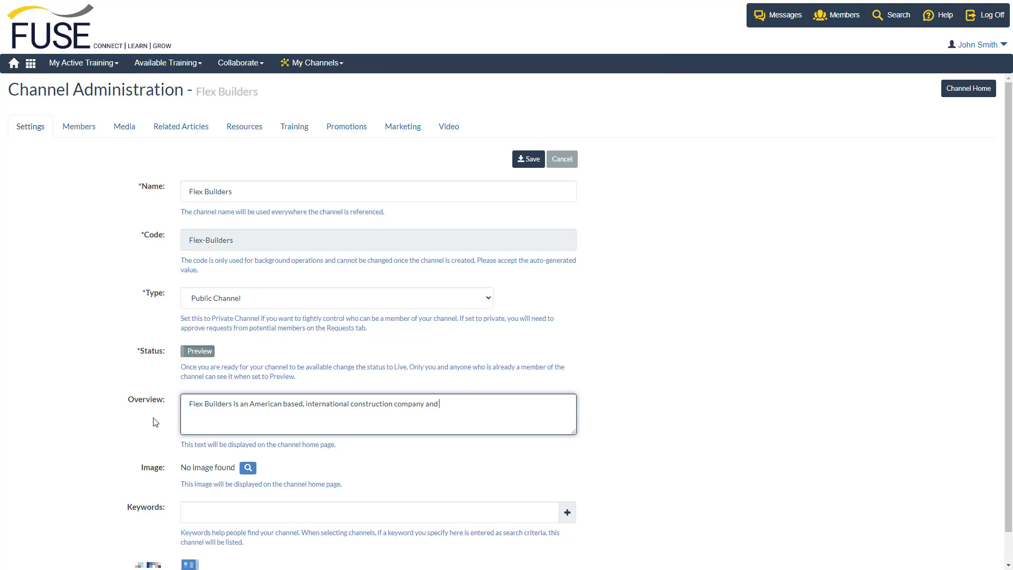
type(" a leader in numerous market segments. We've earned recognition for our history of large, complex projects, innovation, embracing emerging technologies, and making a difference for our clients, customers and communities.")
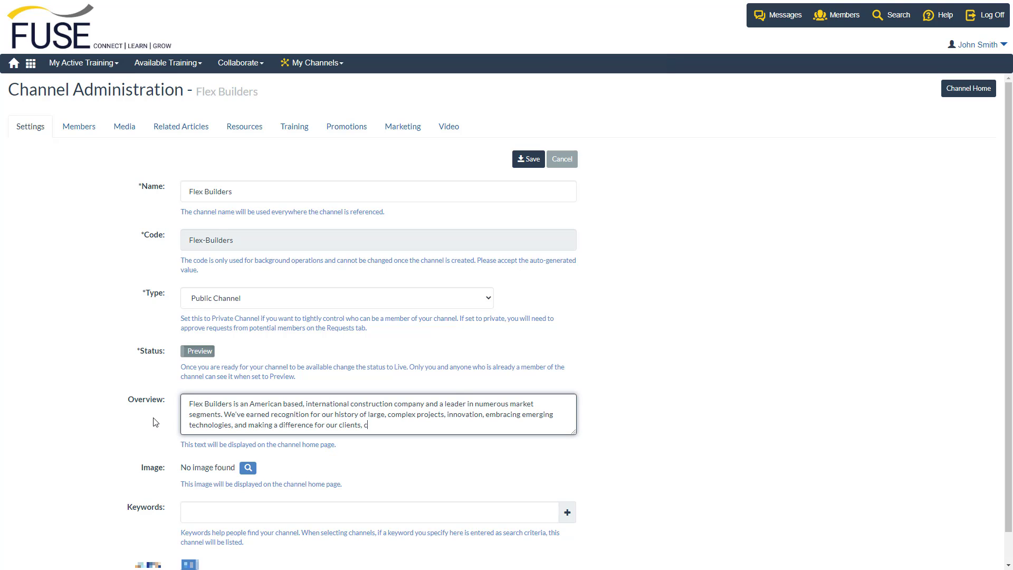
Step: Upload channel image.png as the image for the channel home page
left_click(248, 468)
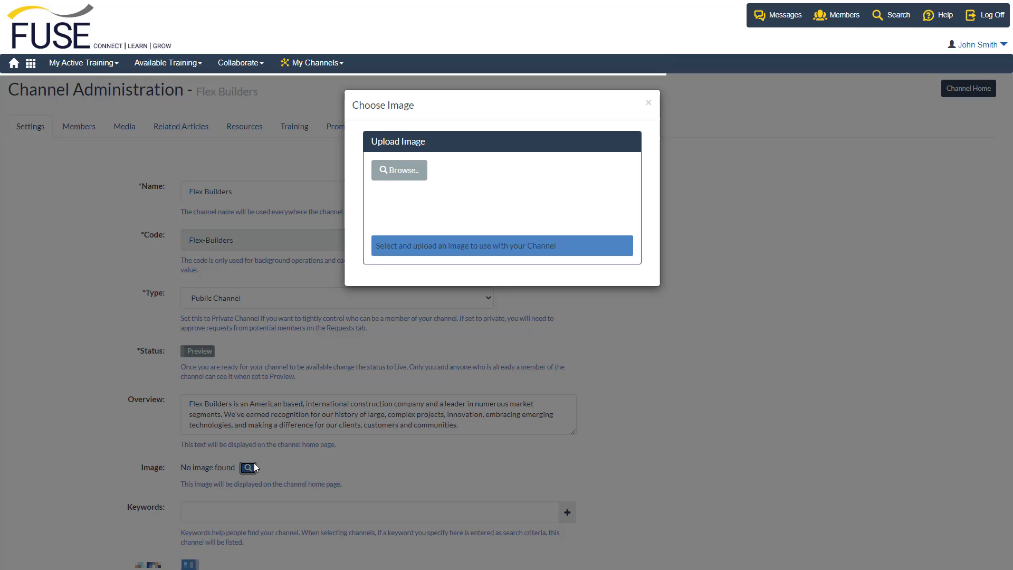
left_click(397, 170)
left_click(122, 102)
left_click(421, 267)
left_click(466, 169)
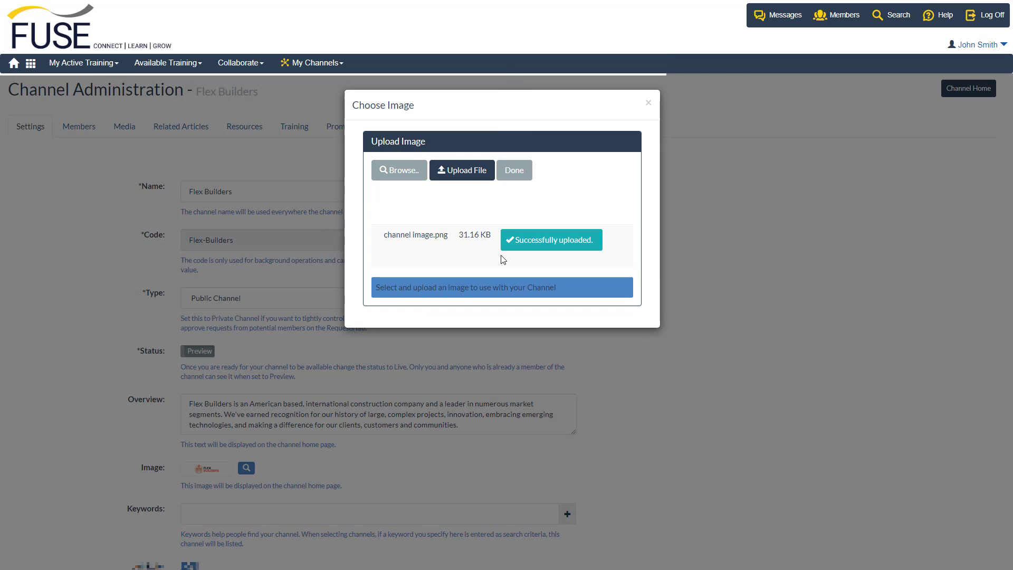
left_click(513, 170)
Step: Enter the channel keywords construction, demolition and services, separated by commas
scroll(422, 401, "down", 1)
left_click(326, 483)
type("construction,demolition,")
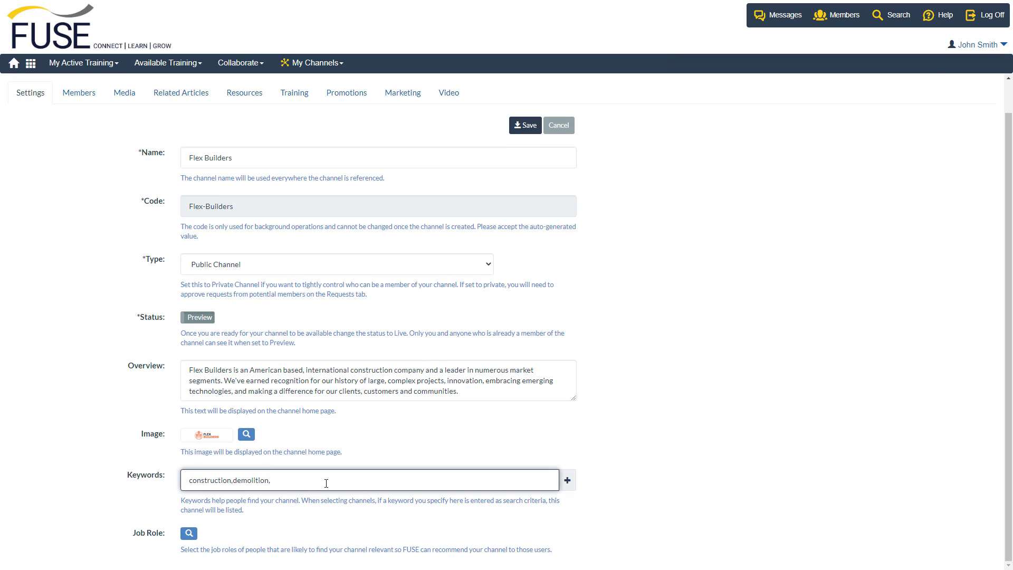
type("services")
Step: Assign the job roles General Management, Sales and Administrator to the channel and save the settings
left_click(189, 533)
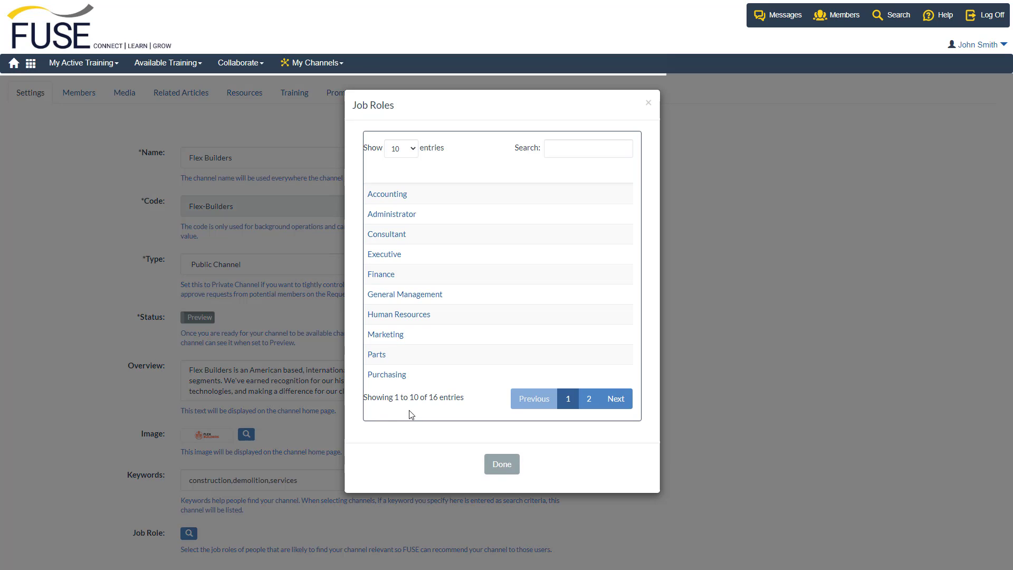
left_click(405, 293)
left_click(457, 374)
left_click(407, 214)
left_click(501, 463)
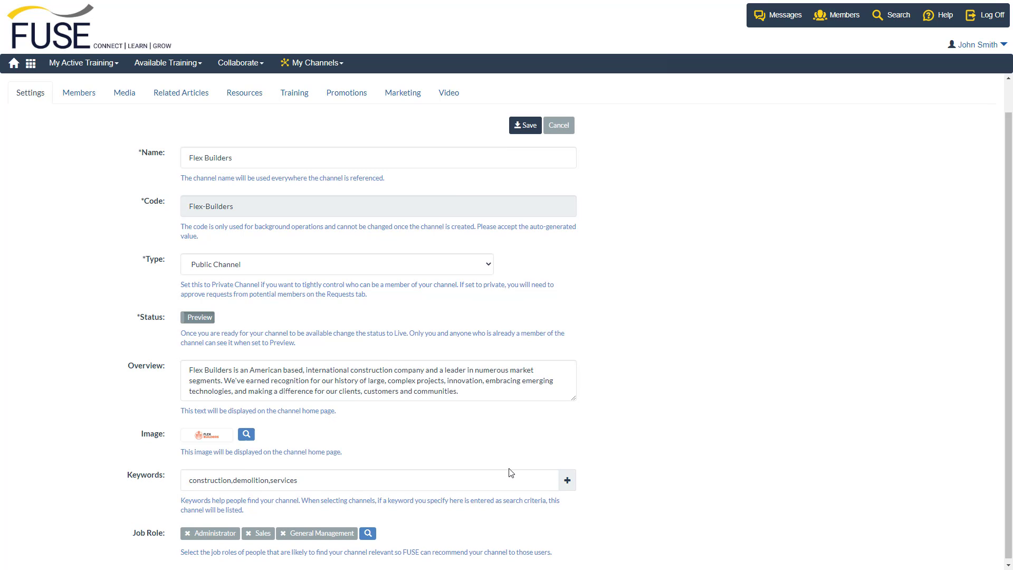
left_click(525, 125)
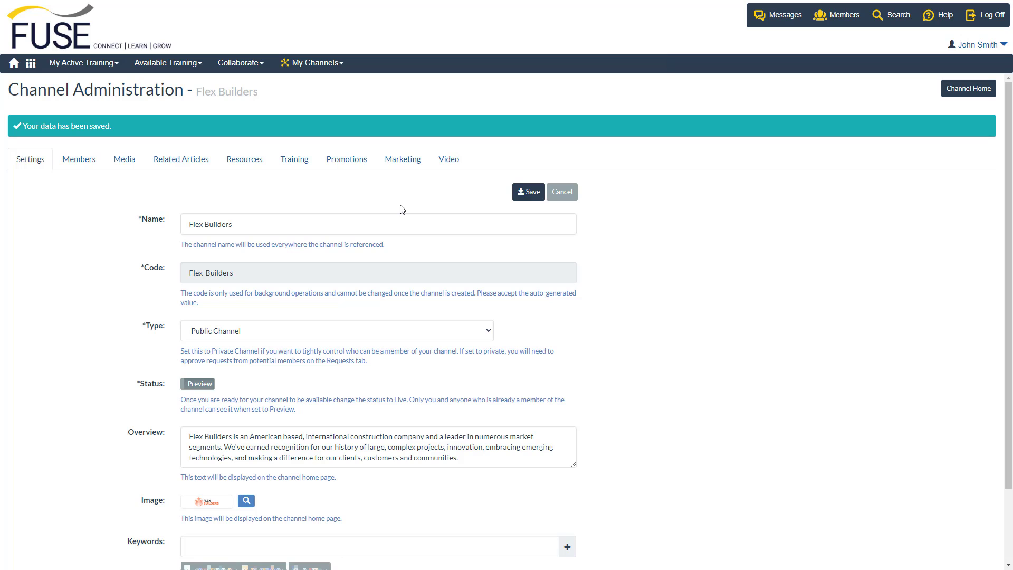
left_click(79, 159)
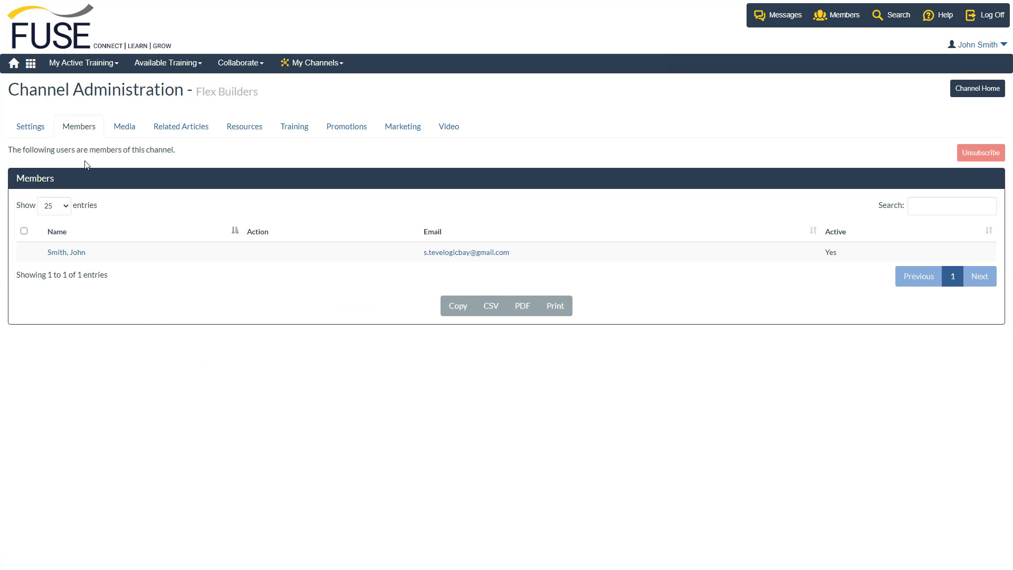
left_click(126, 129)
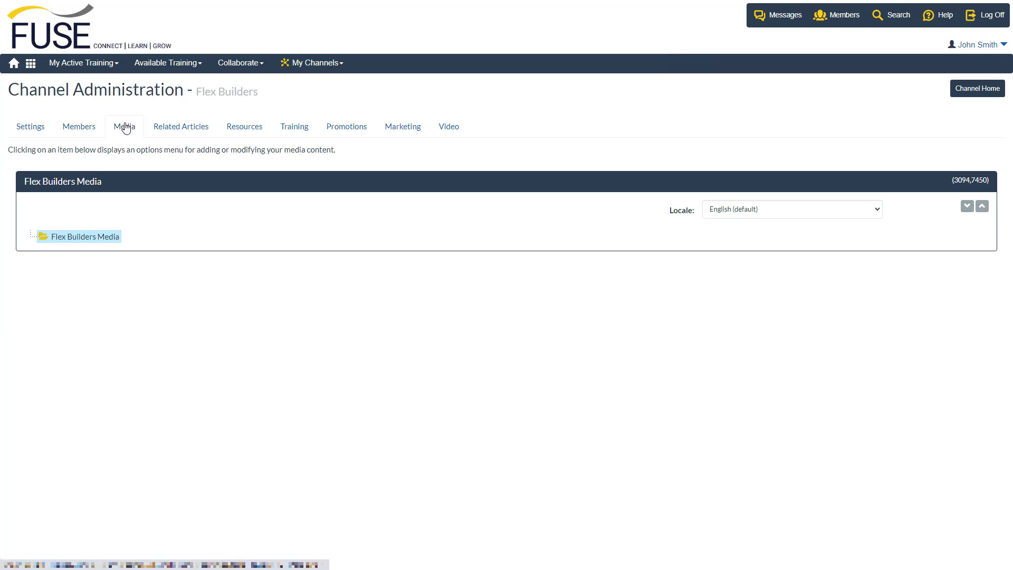
left_click(89, 240)
left_click(102, 250)
left_click(501, 160)
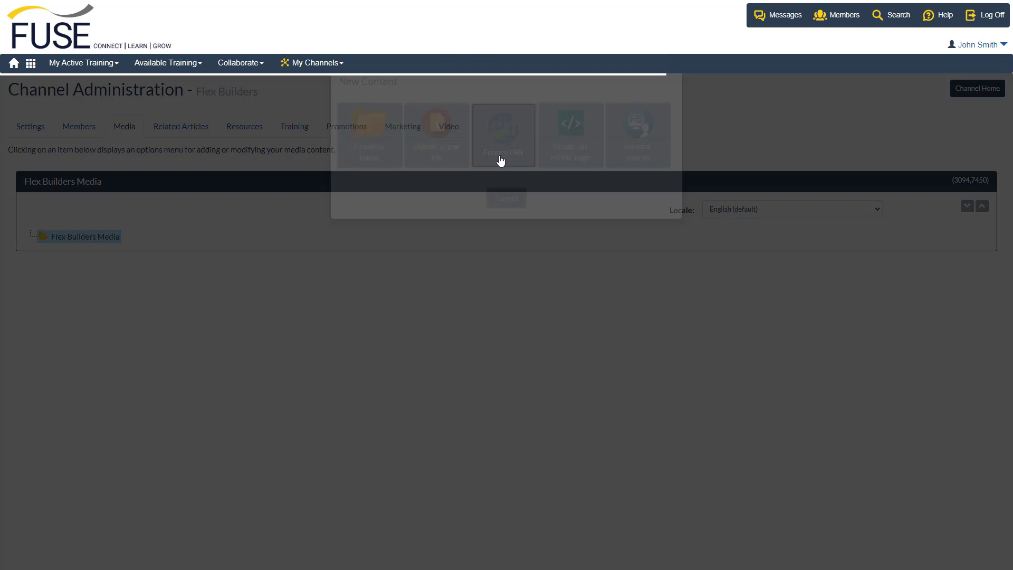
left_click(475, 138)
type("Flex Builders Video")
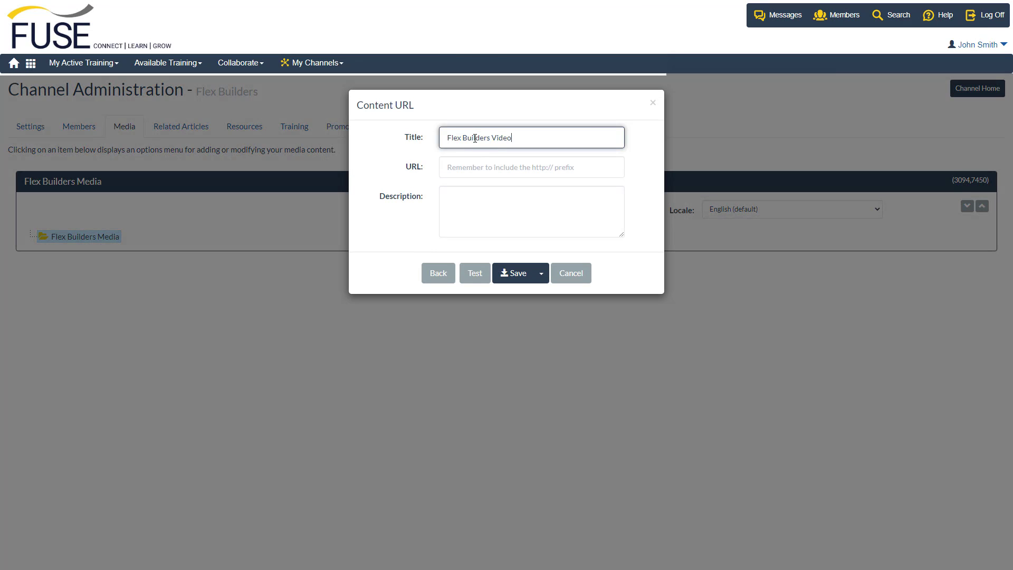
left_click(470, 167)
type("https://www.youtube.com/embed/vmSsQMcJOil")
left_click(514, 272)
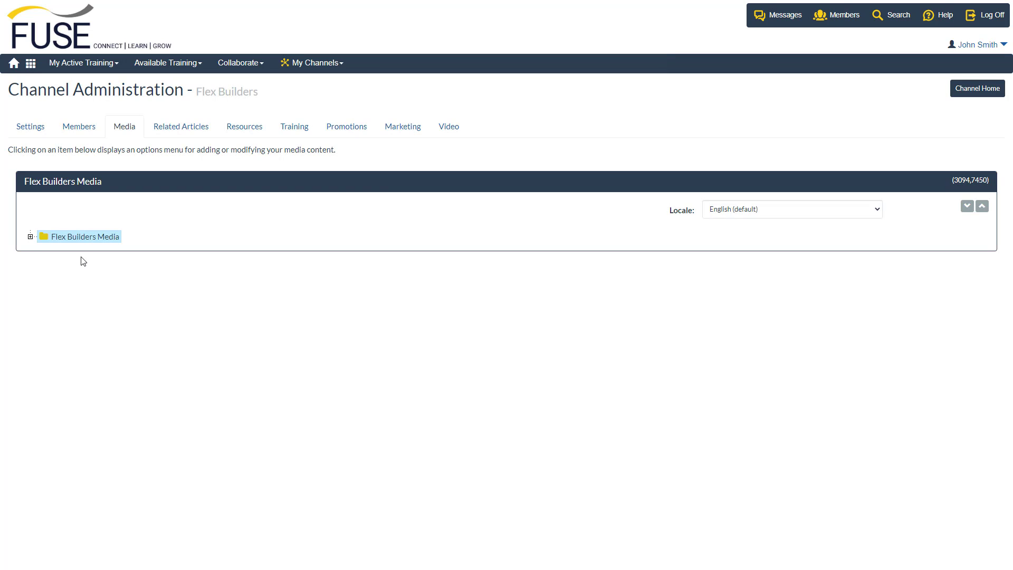
Step: Expand the Flex Builders Media folder and use the options of the Flex Builders Video item
left_click(30, 237)
left_click(106, 251)
left_click(154, 336)
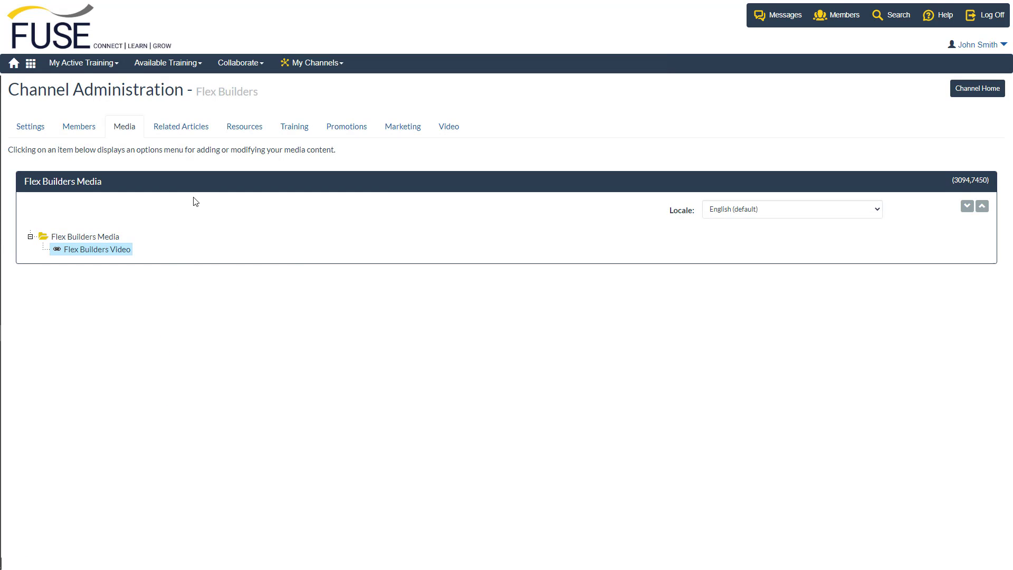
Step: Add the Manufacturing/Indirect Channels/Dealers & Distributors briefing to the channel's related articles
left_click(184, 132)
left_click(32, 204)
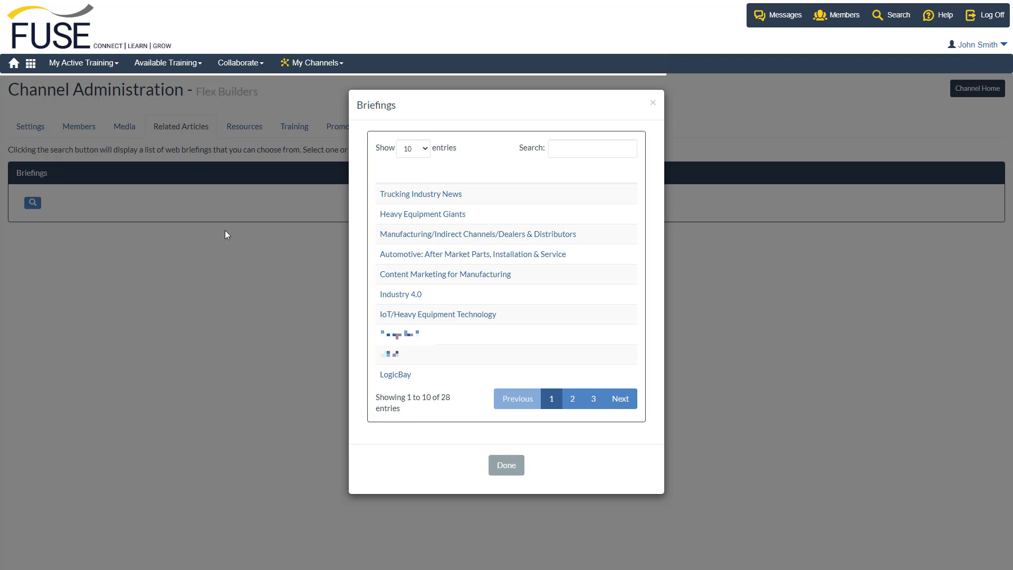
left_click(452, 233)
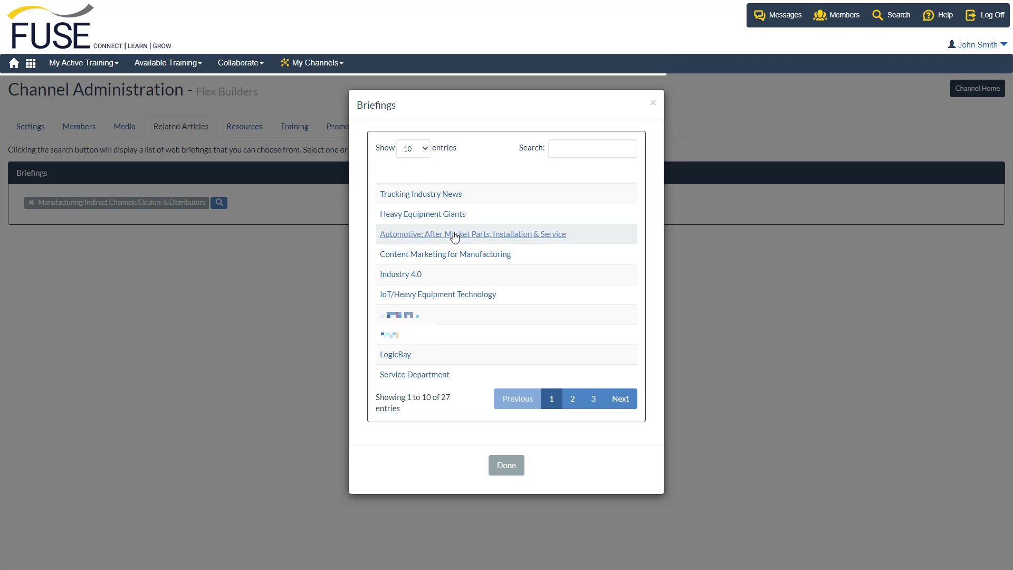
left_click(505, 468)
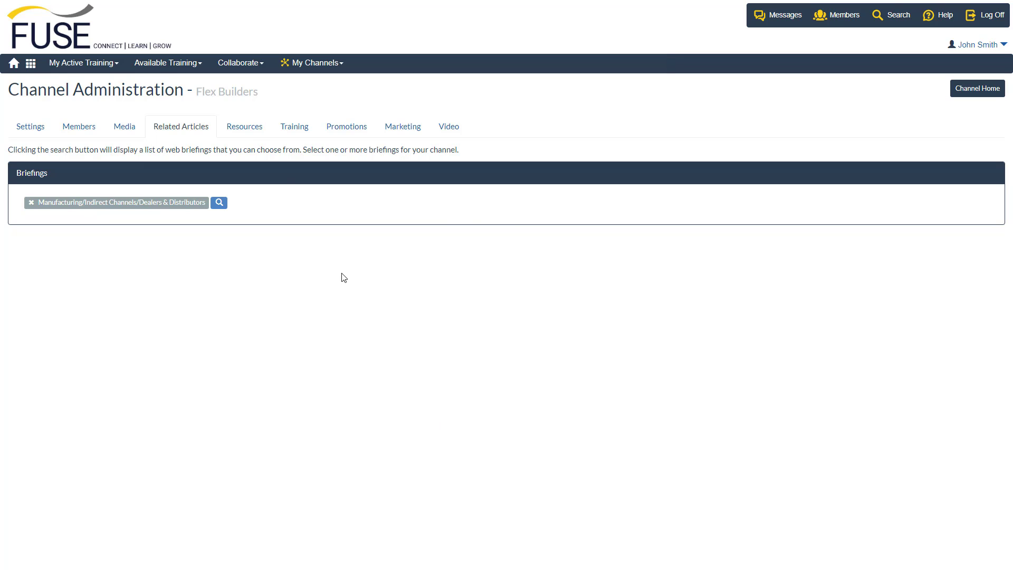
Step: Upload Flex Builders Customer Catalog.pdf to the Flex Builders Resources folder, save it and select the new item in the expanded folder
left_click(254, 136)
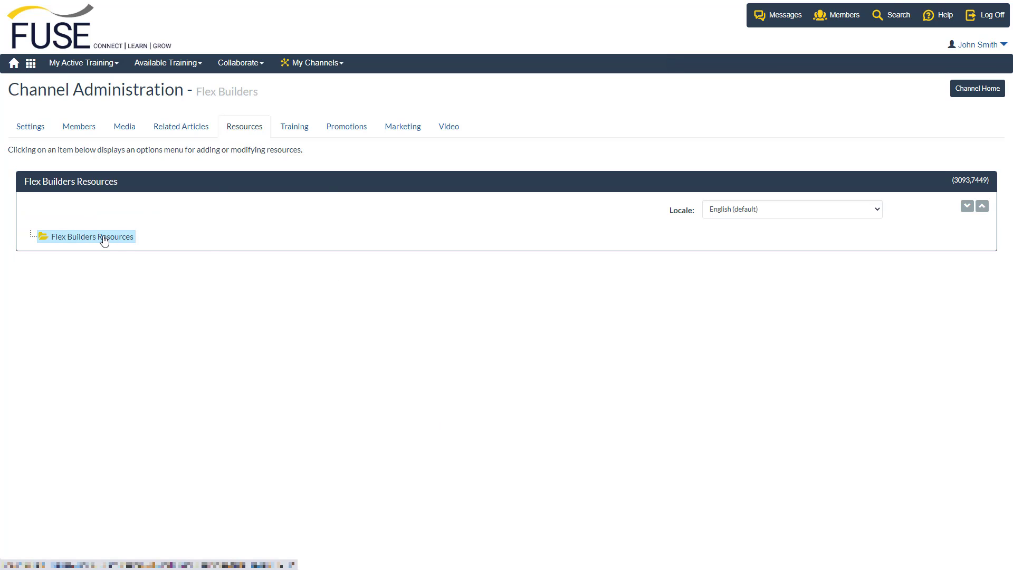
left_click(105, 238)
left_click(128, 247)
left_click(432, 158)
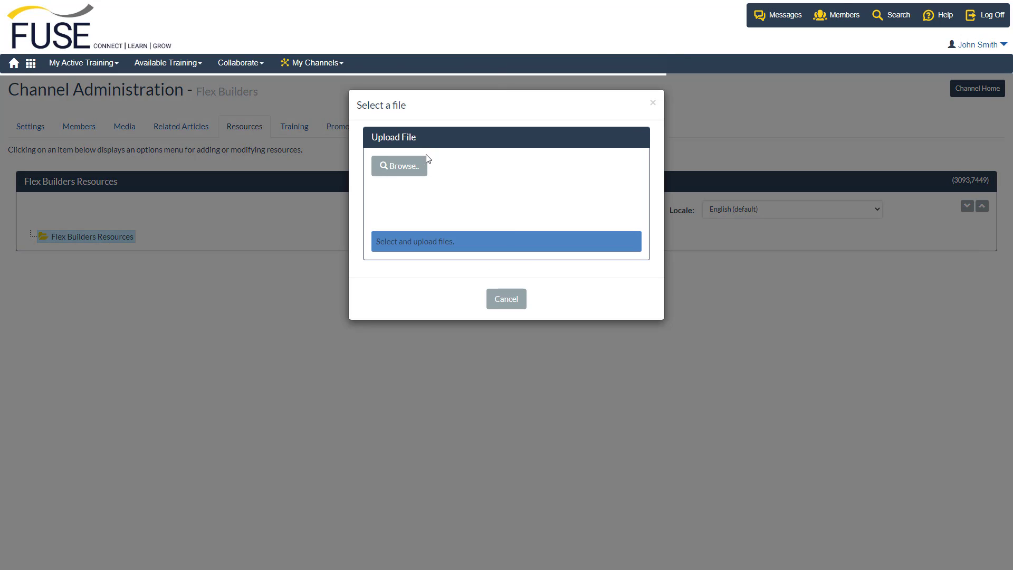
left_click(403, 173)
left_click(235, 93)
left_click(416, 264)
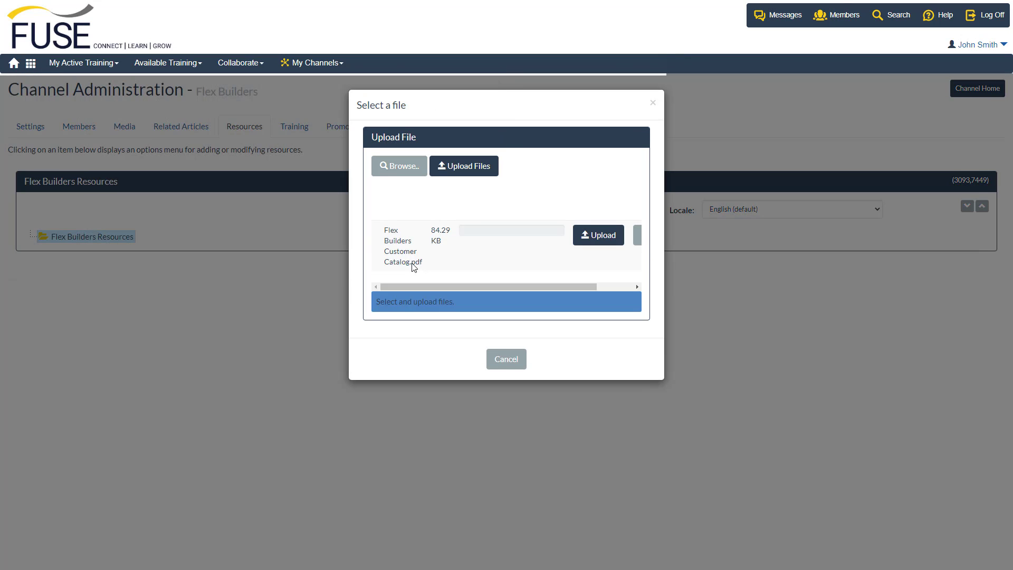
left_click(588, 236)
left_click(614, 236)
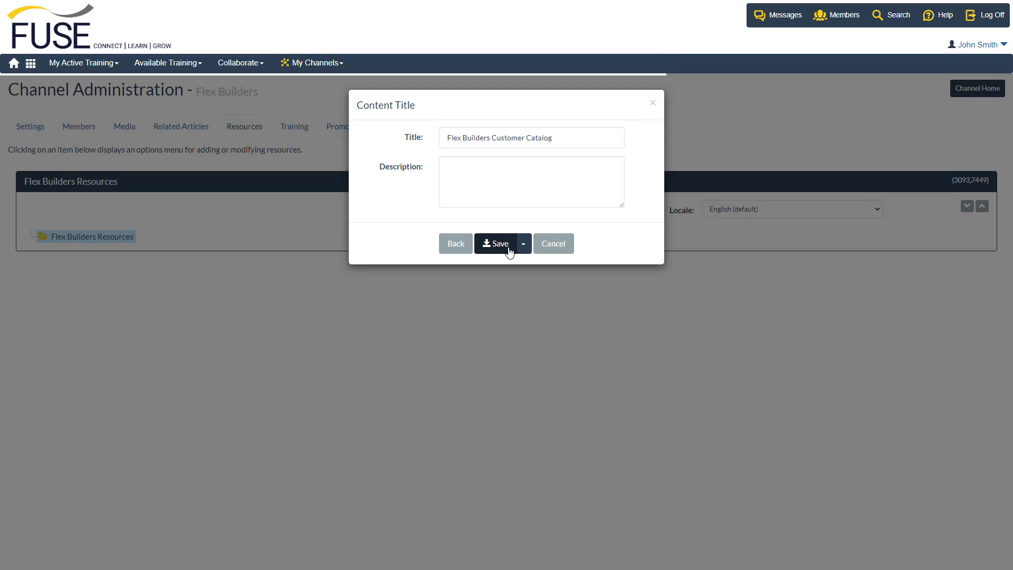
left_click(496, 248)
left_click(30, 236)
left_click(95, 250)
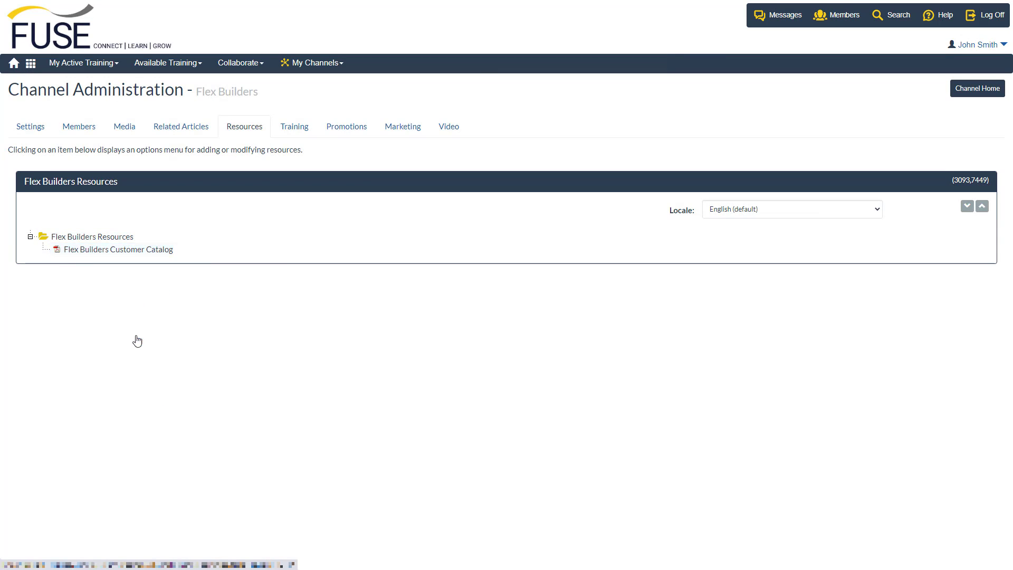
Step: Create a web-based training (WBT) course for the channel by uploading the package SCORM course.zip
left_click(292, 129)
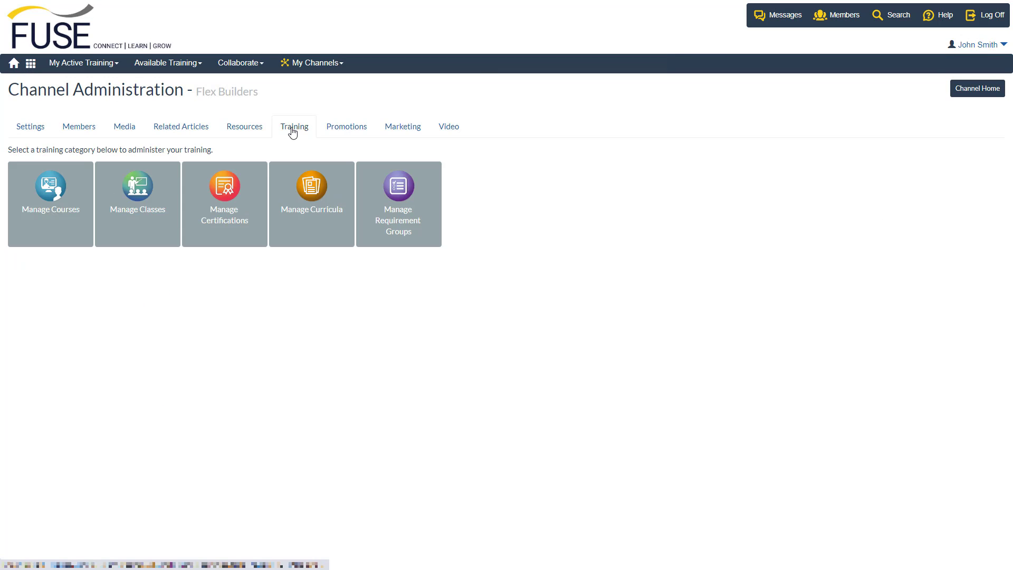
left_click(47, 198)
left_click(960, 158)
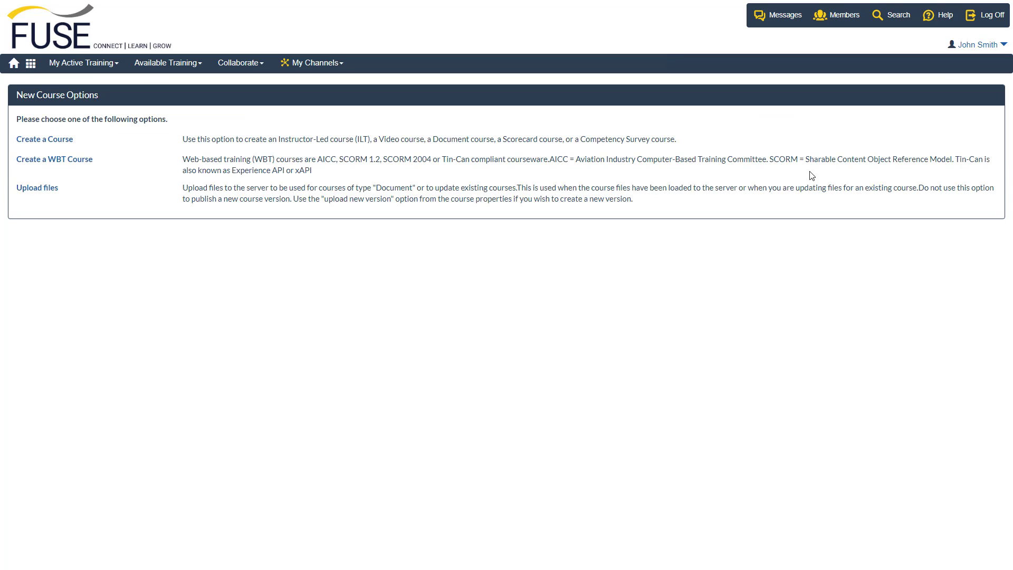
left_click(55, 159)
left_click(44, 122)
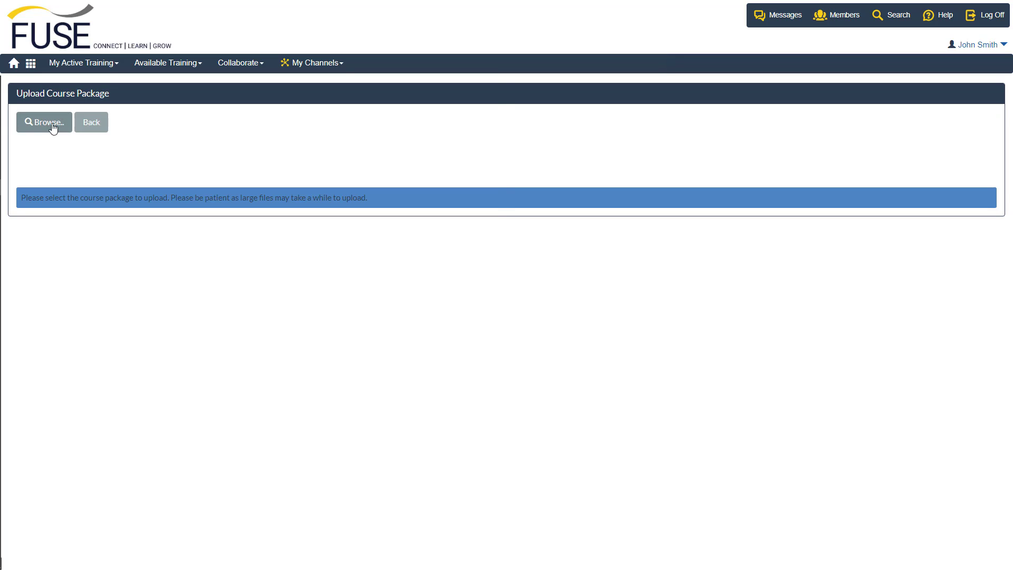
left_click(353, 100)
left_click(417, 268)
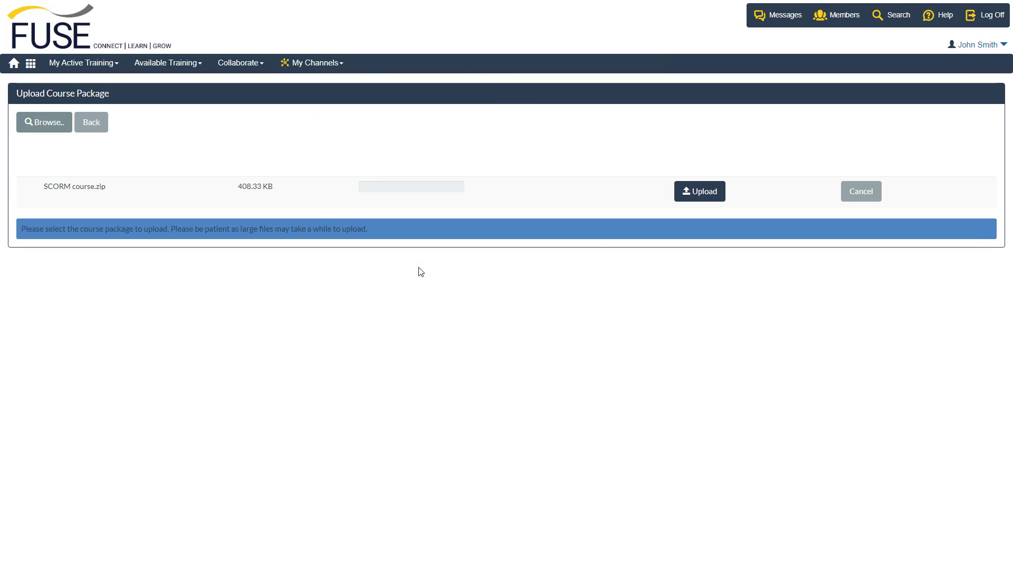
left_click(695, 190)
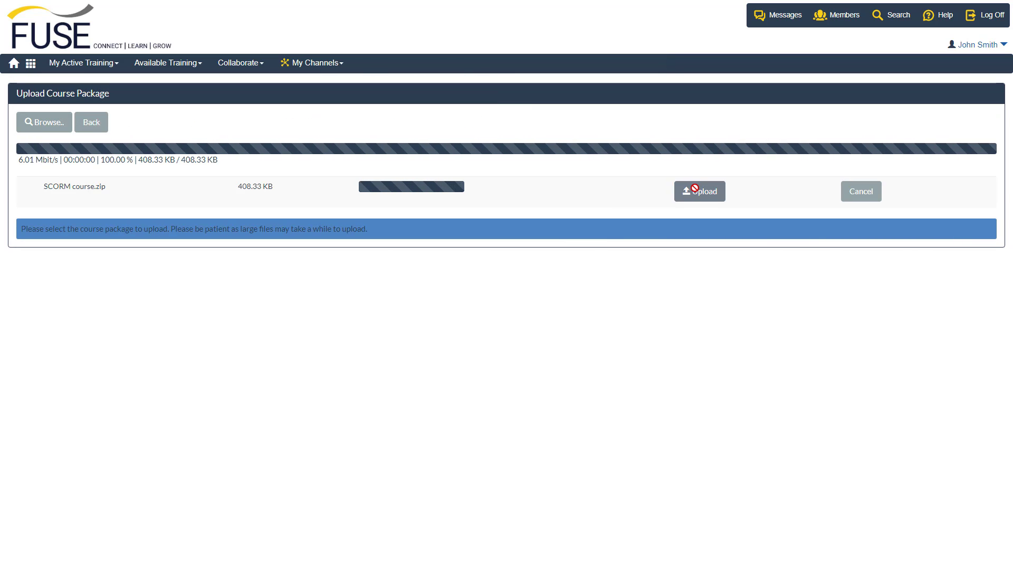
left_click(911, 198)
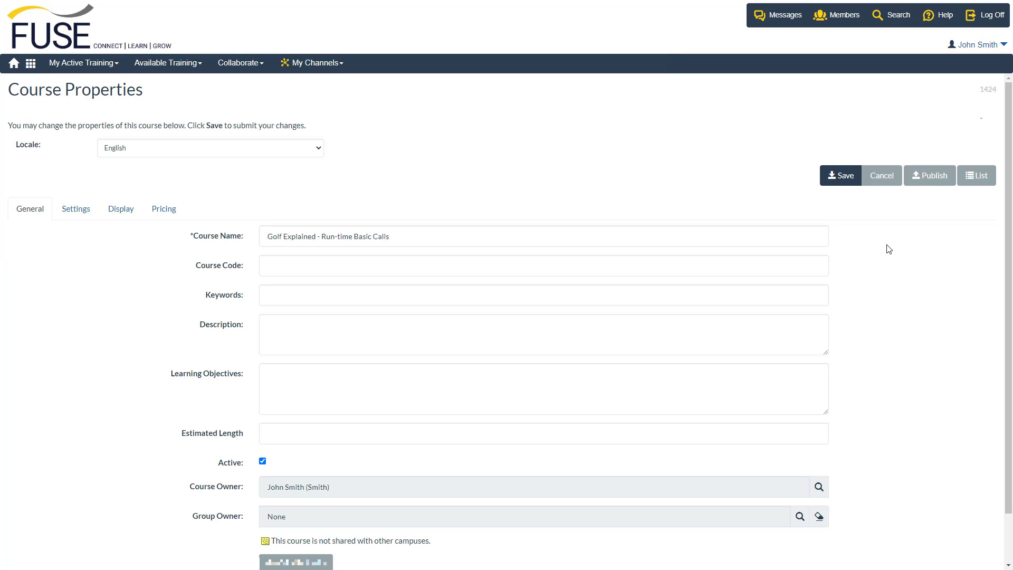
Step: Set the course's subscription responsible for transaction fees to the Flex Builders subscription and save the course properties
left_click(164, 209)
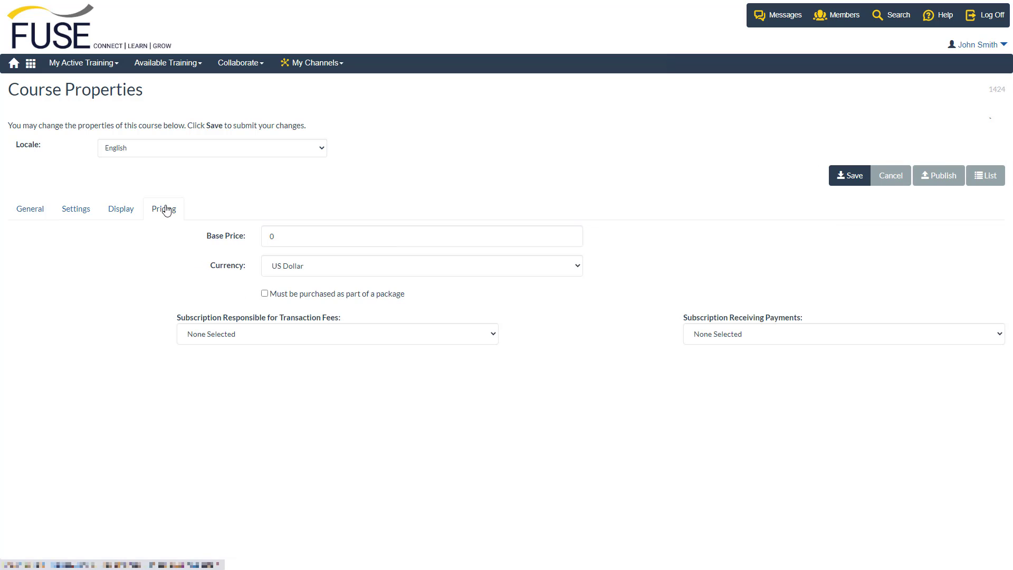
left_click(454, 332)
left_click(369, 366)
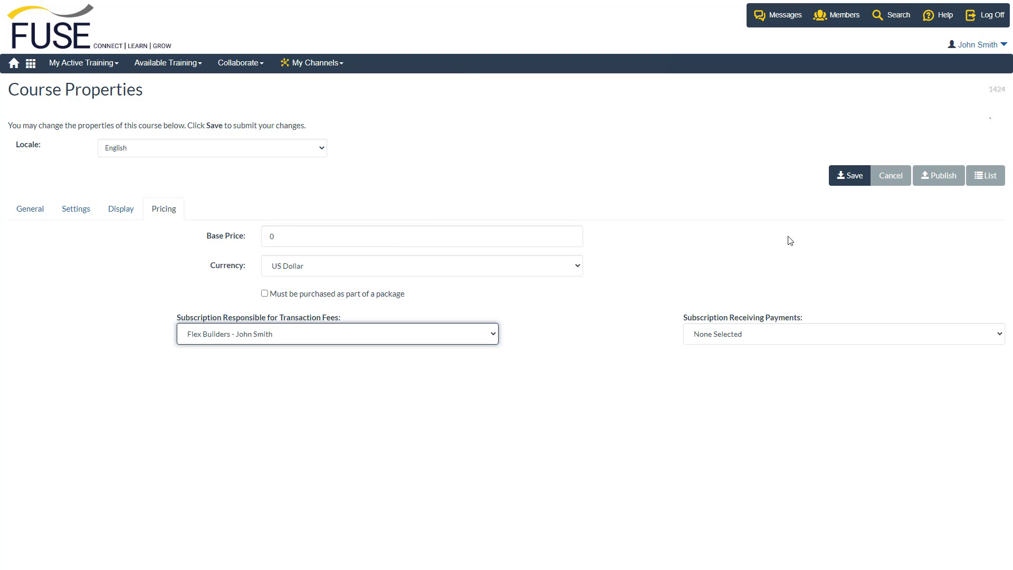
left_click(853, 178)
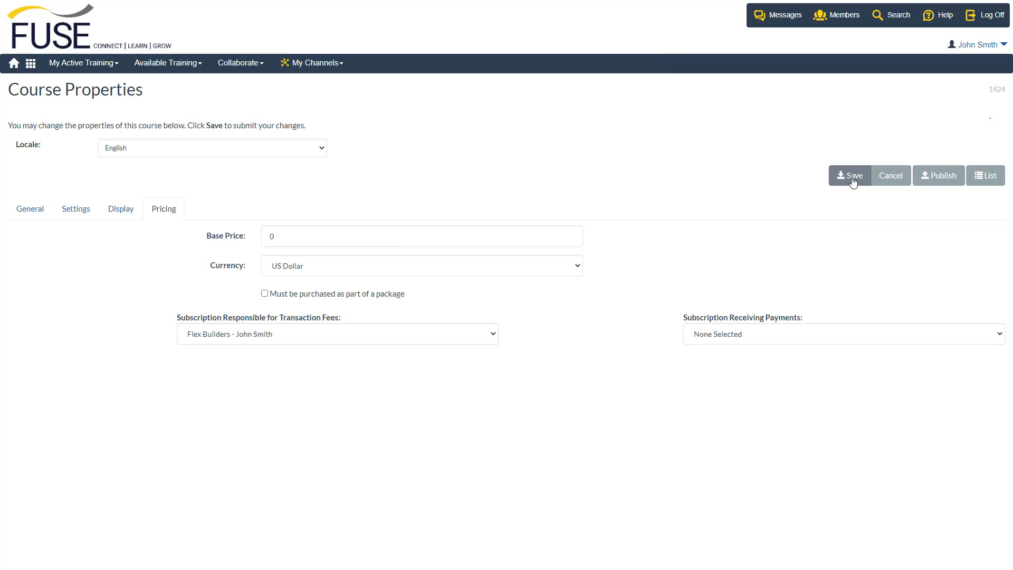
Step: Publish the Golf Explained - Run-time Basic Calls course to the Flex Builders catalog and close the publishing dialog
left_click(939, 175)
left_click(481, 169)
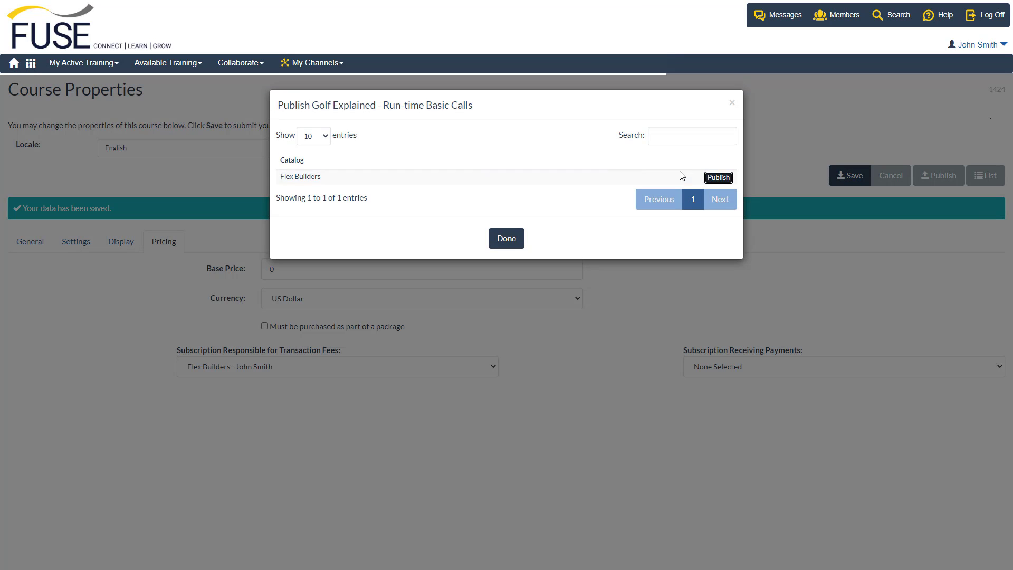
left_click(715, 175)
left_click(508, 238)
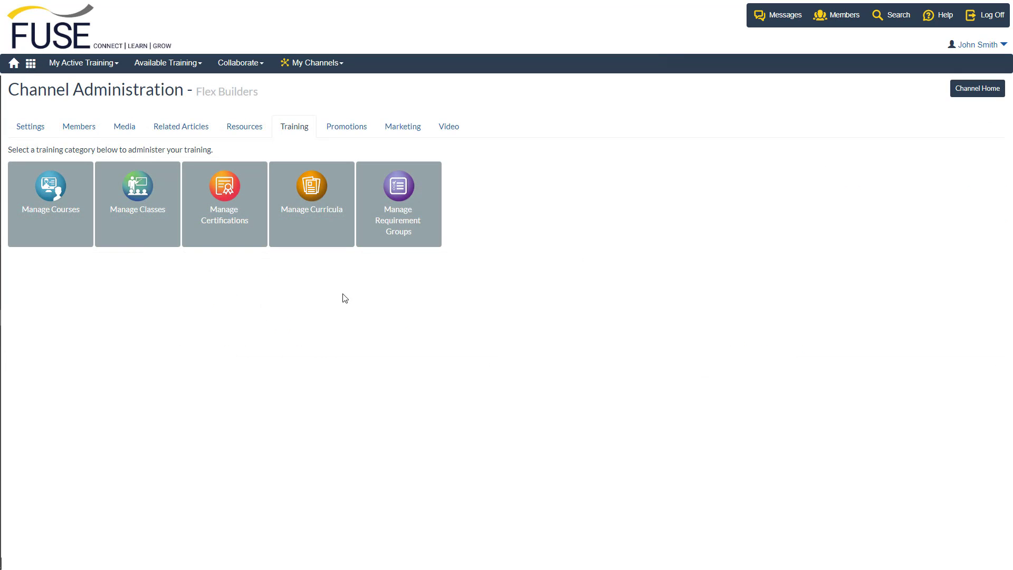
Step: Upload flex builders cta.jpg as a new promotion in the channel's Flex Builders Promotions folder
left_click(347, 131)
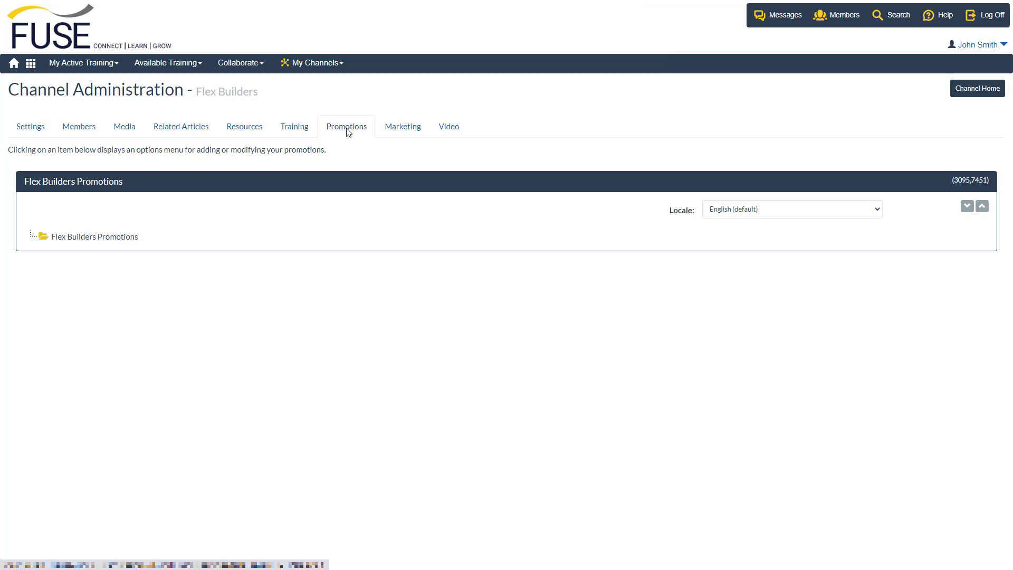
left_click(118, 236)
left_click(144, 247)
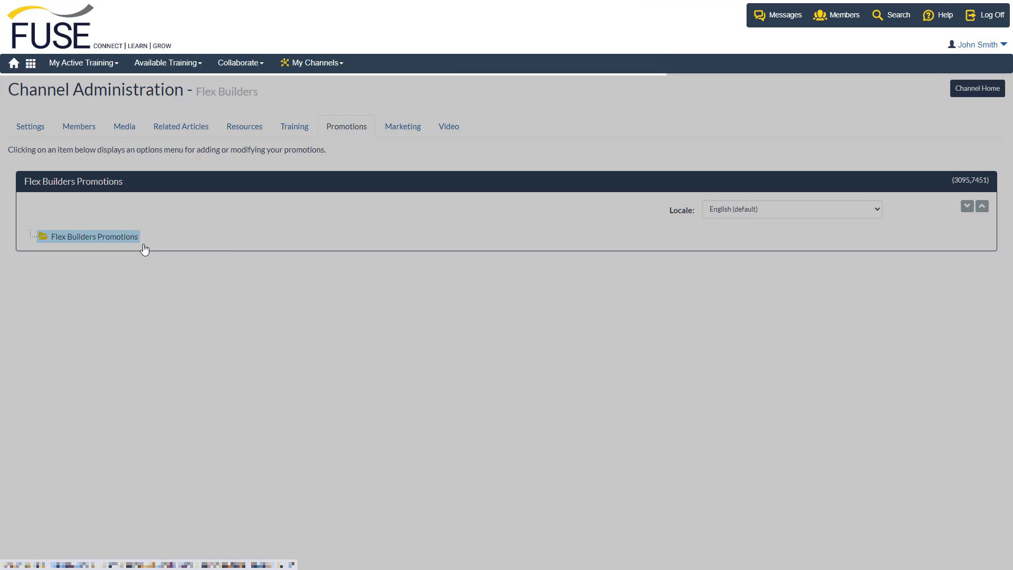
left_click(441, 173)
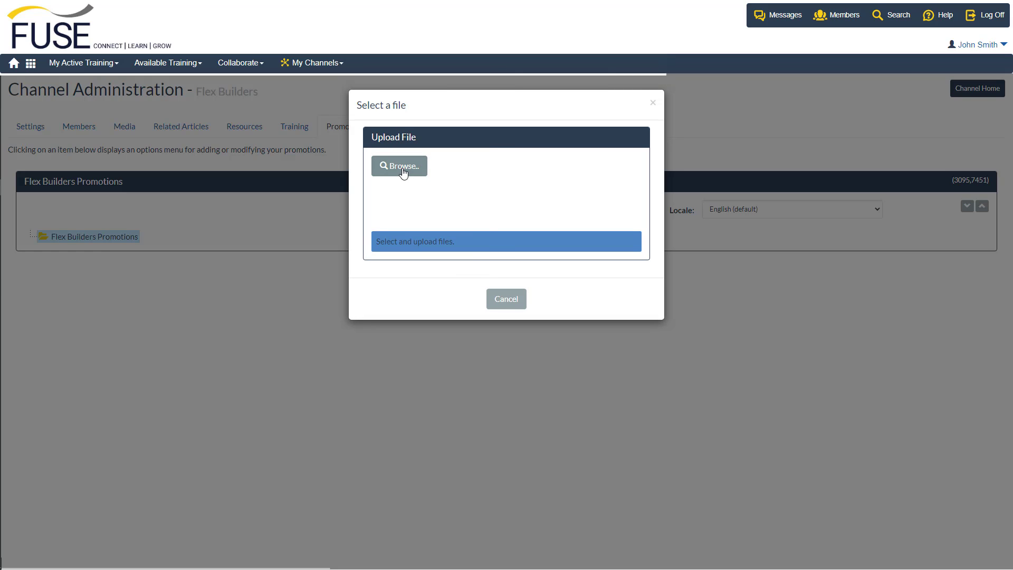
left_click(401, 166)
left_click(259, 120)
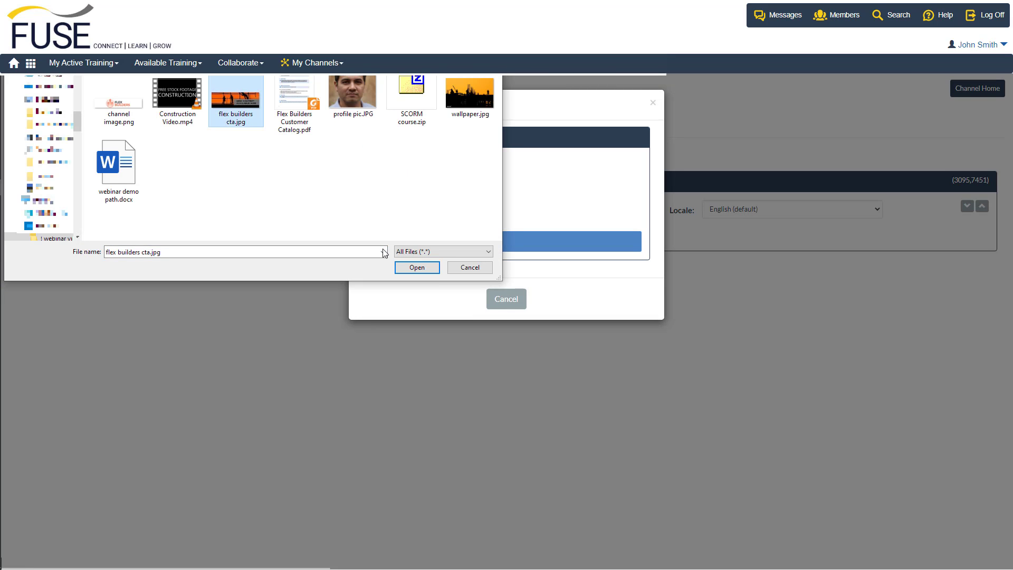
left_click(415, 268)
left_click(616, 238)
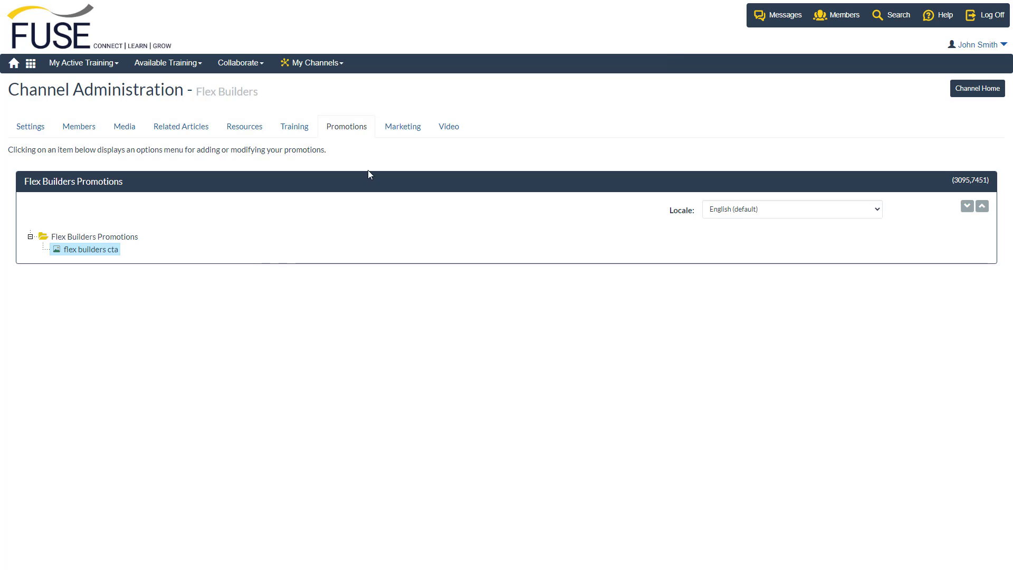
Step: Create a channel video entry titled "Flex Builders Construction" with description "A video about Flex Builders and their history" and category General
left_click(401, 127)
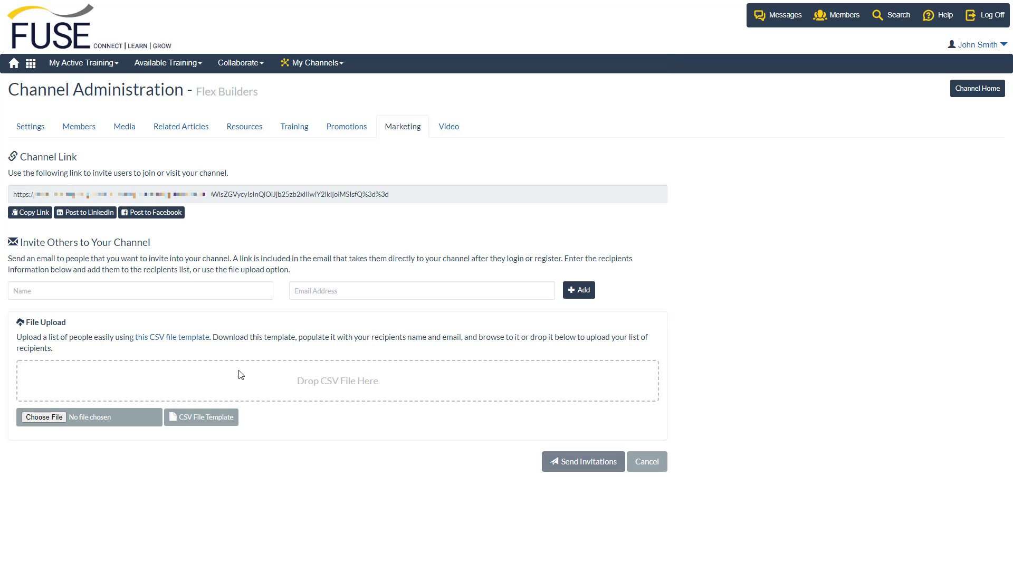
left_click(449, 126)
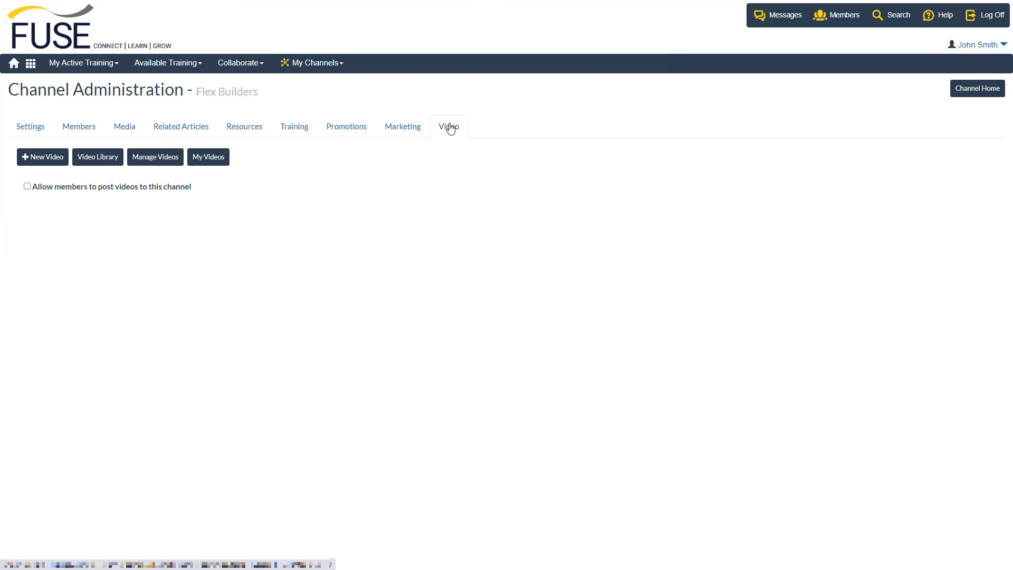
left_click(55, 159)
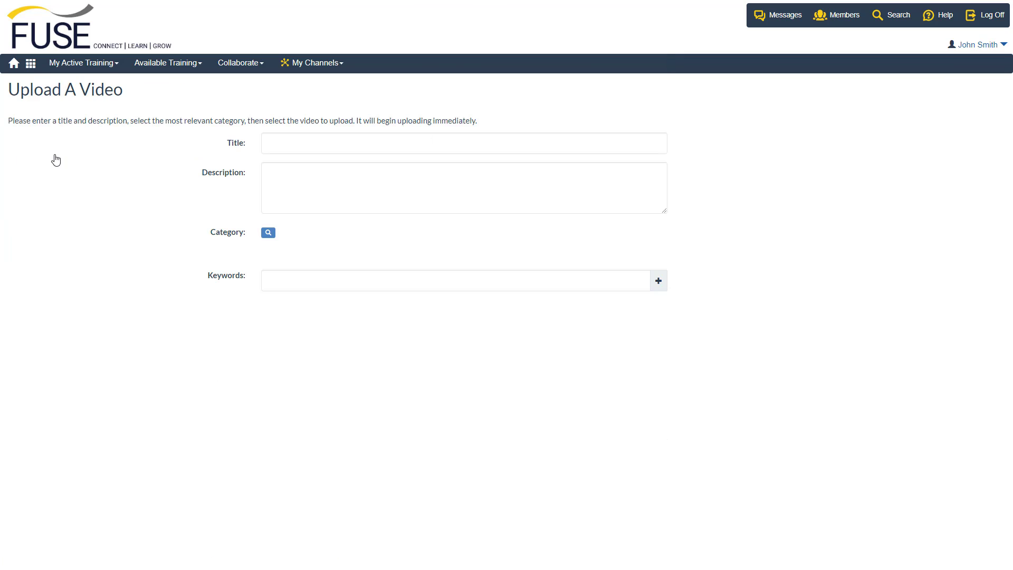
left_click(280, 141)
type("Flex Builders Construction")
key("Tab")
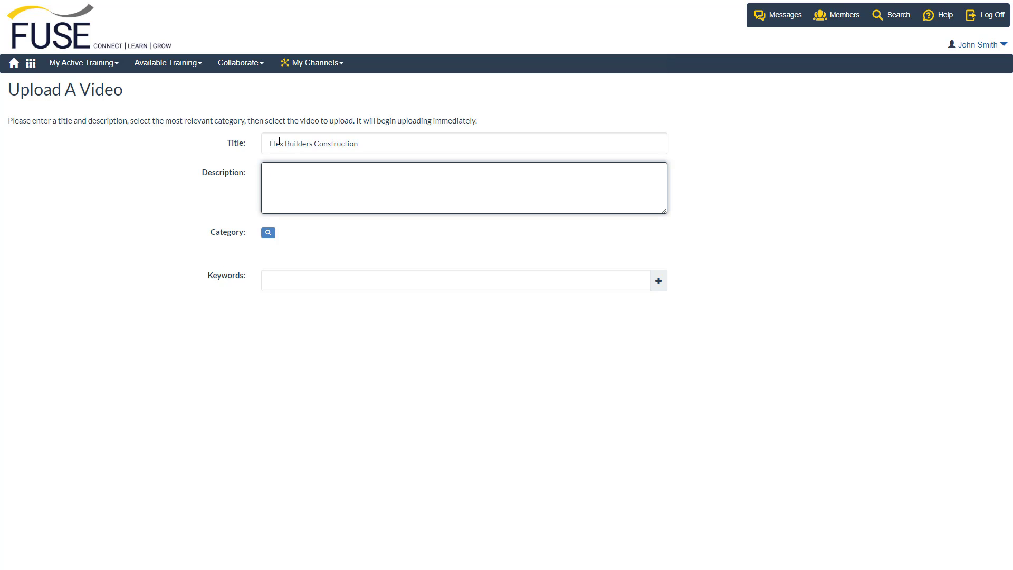
type("A video about Flex Builders and their history")
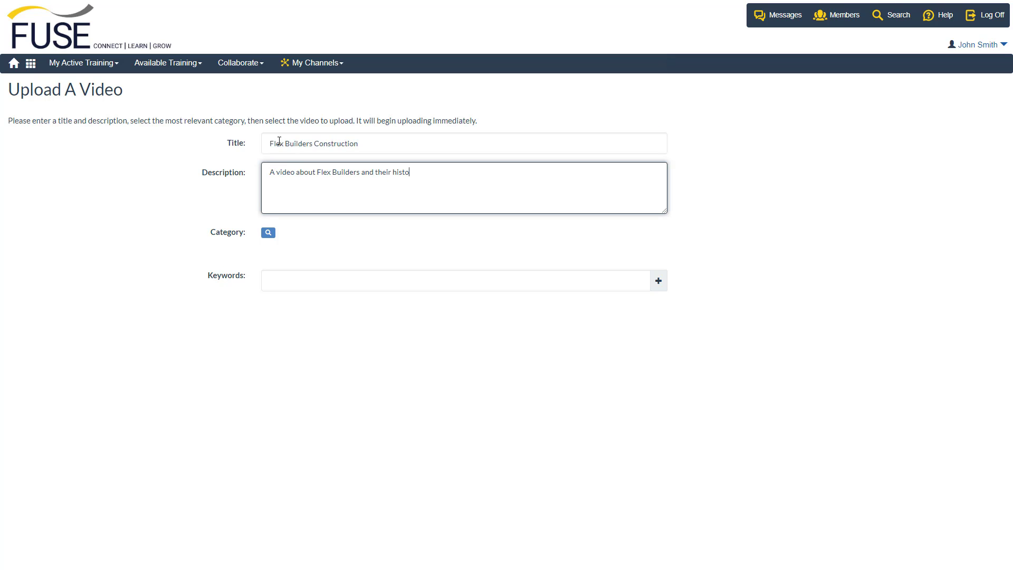
left_click(268, 232)
left_click(724, 159)
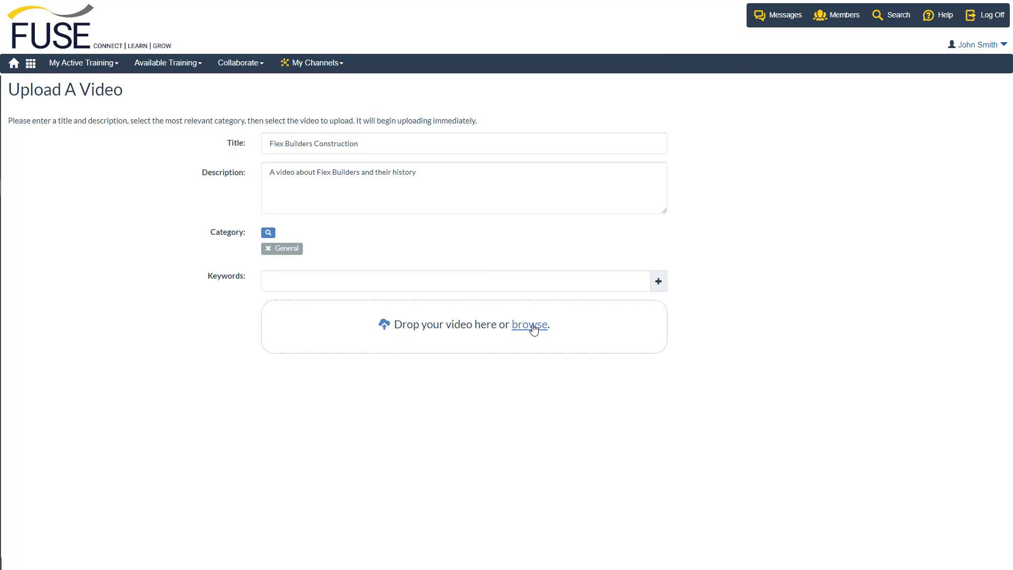
Step: Upload Construction Video.mp4 as the video file and open the Flex Builders channel page
left_click(532, 325)
left_click(177, 101)
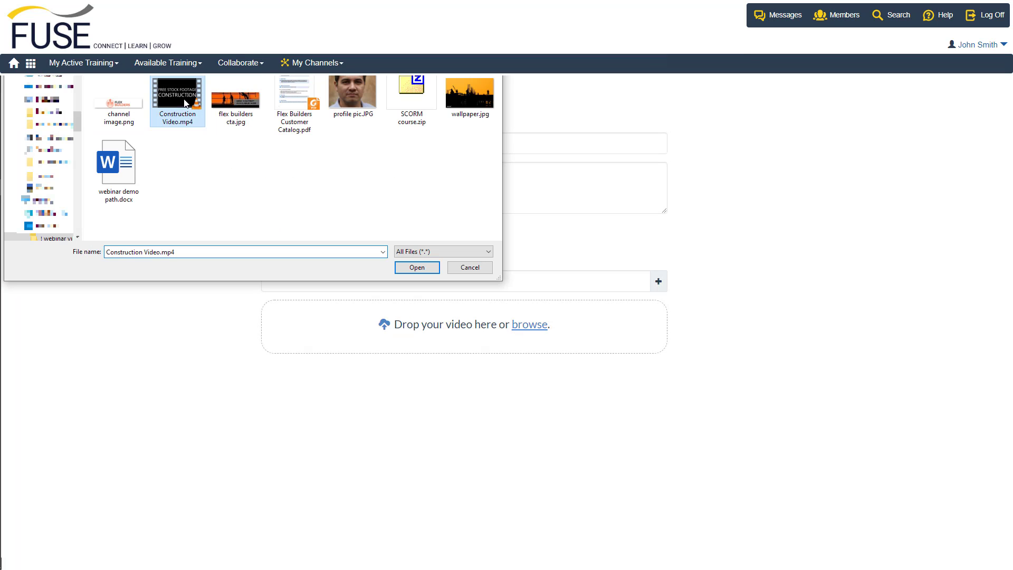
left_click(416, 267)
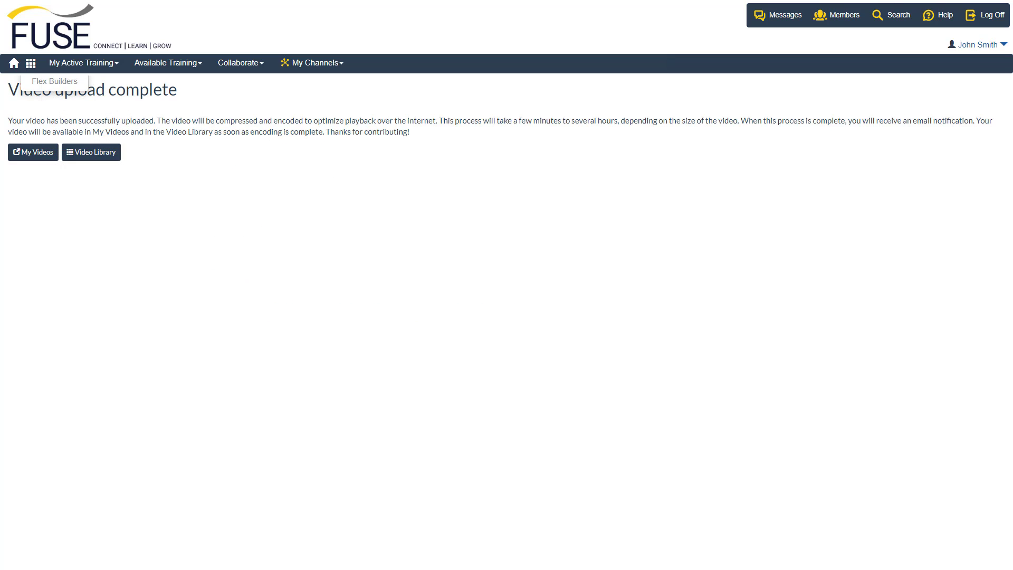
left_click(55, 83)
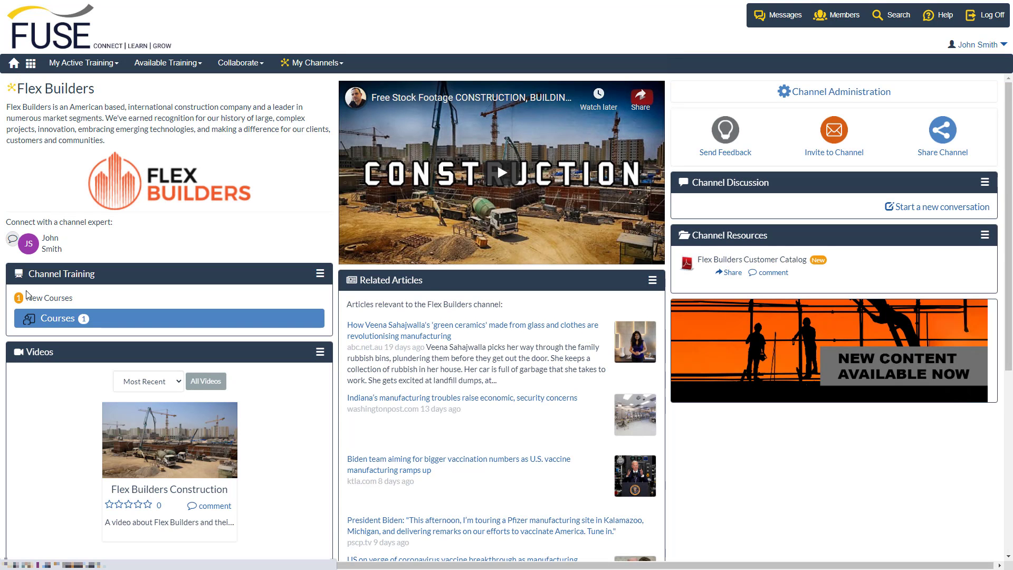